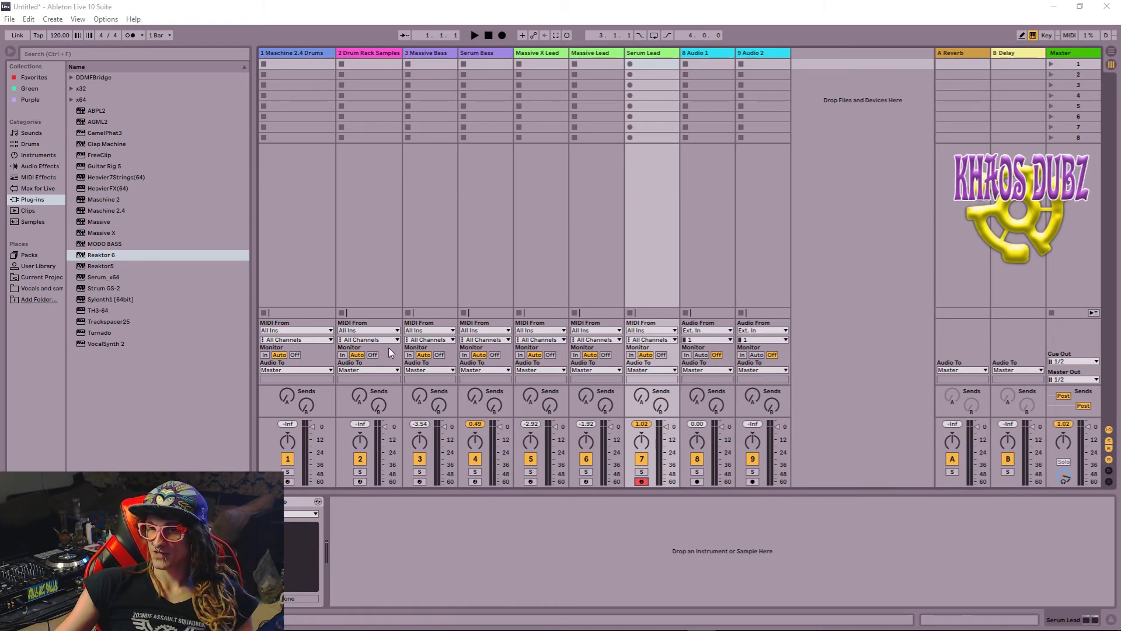
- Add Reaktor 6 on a new track and load The Mouth.rkplr into it, dismissing the activation dialog
drag(110, 253, 853, 132)
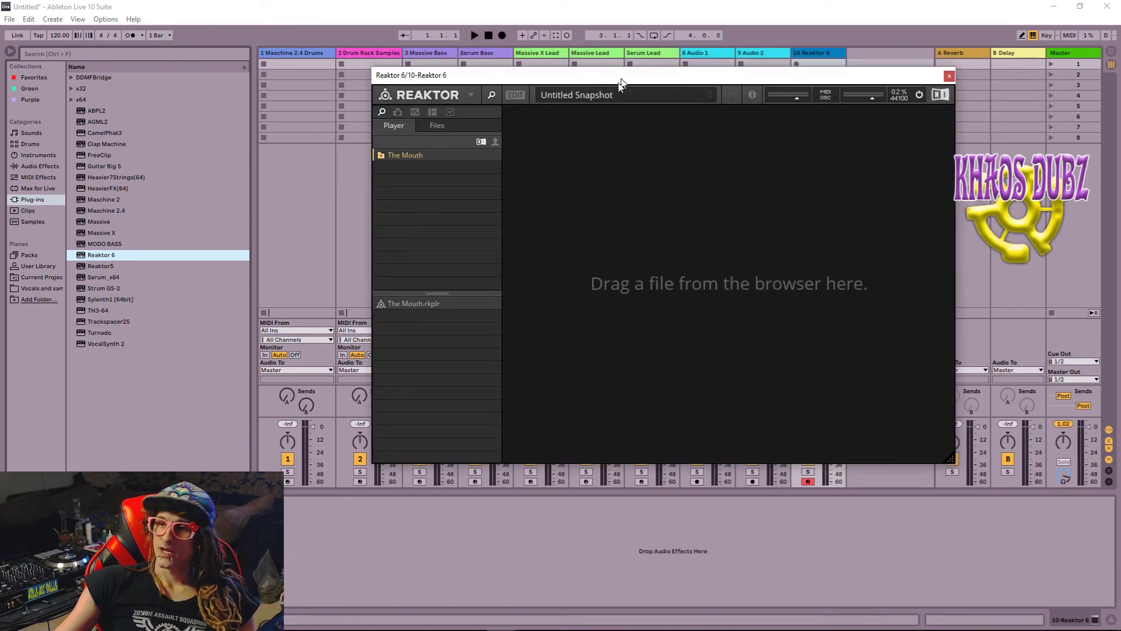
drag(621, 84, 599, 124)
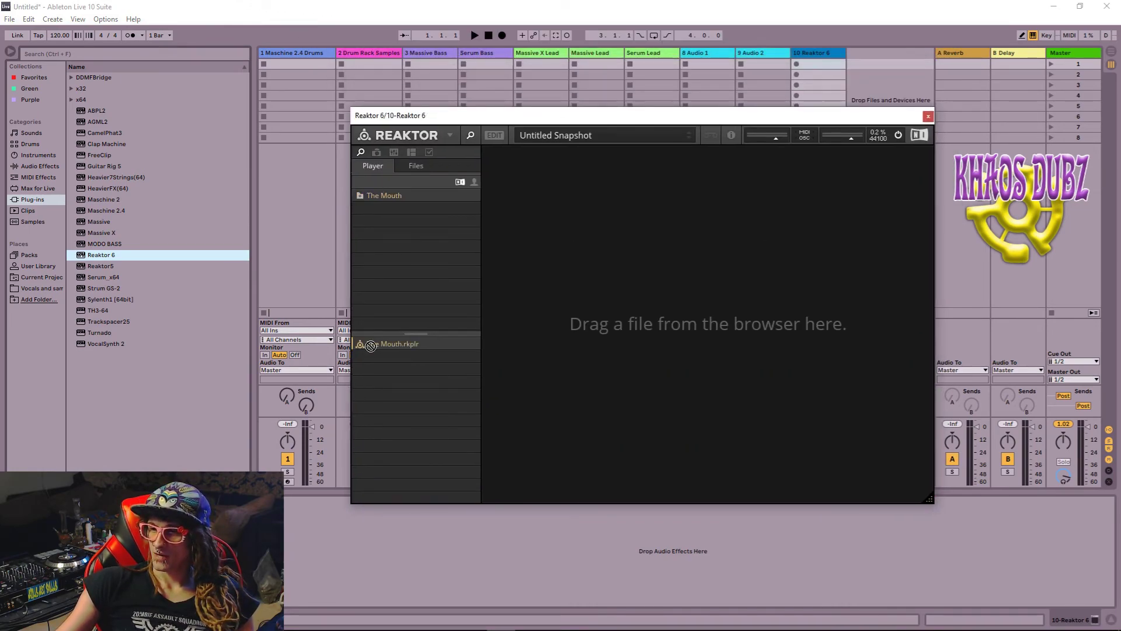
drag(710, 317, 710, 317)
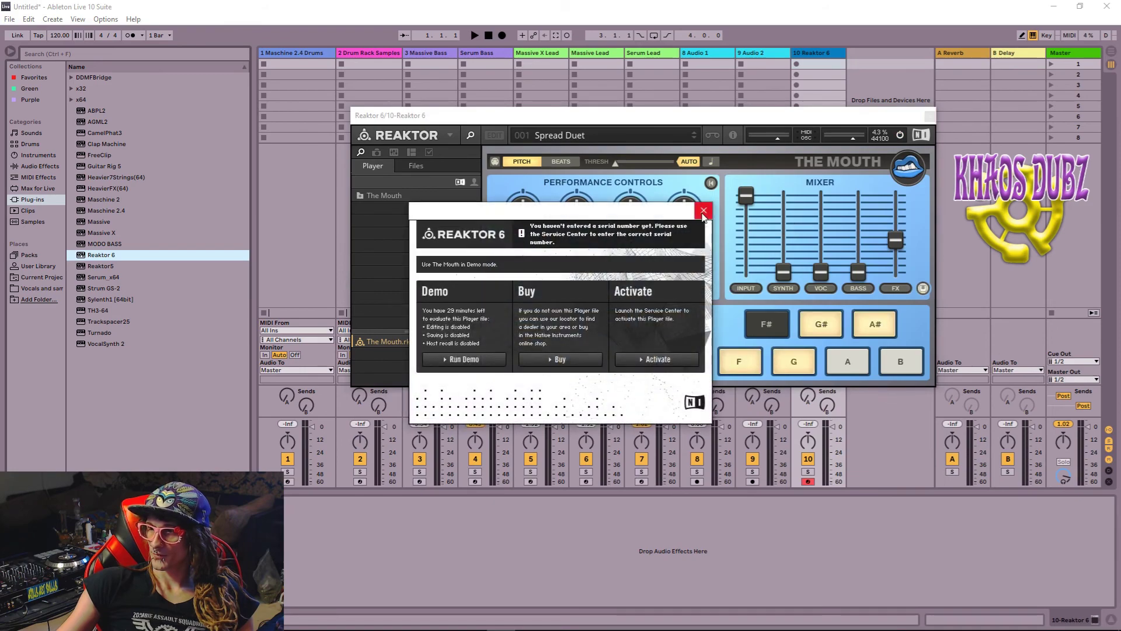
click(728, 206)
drag(738, 123, 810, 103)
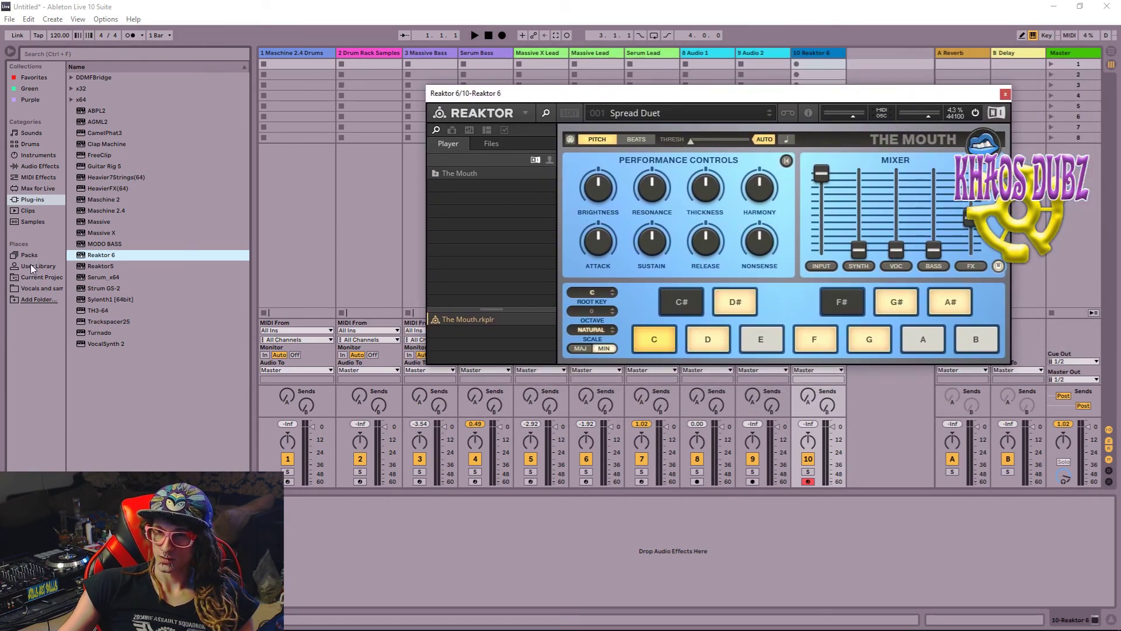
- Look through the vocals and samples folder for a vocal, checking Vocal_Chops, Versatile_(One-Shots)_Samples and Ghosthack - Vocal Kit 2
click(39, 287)
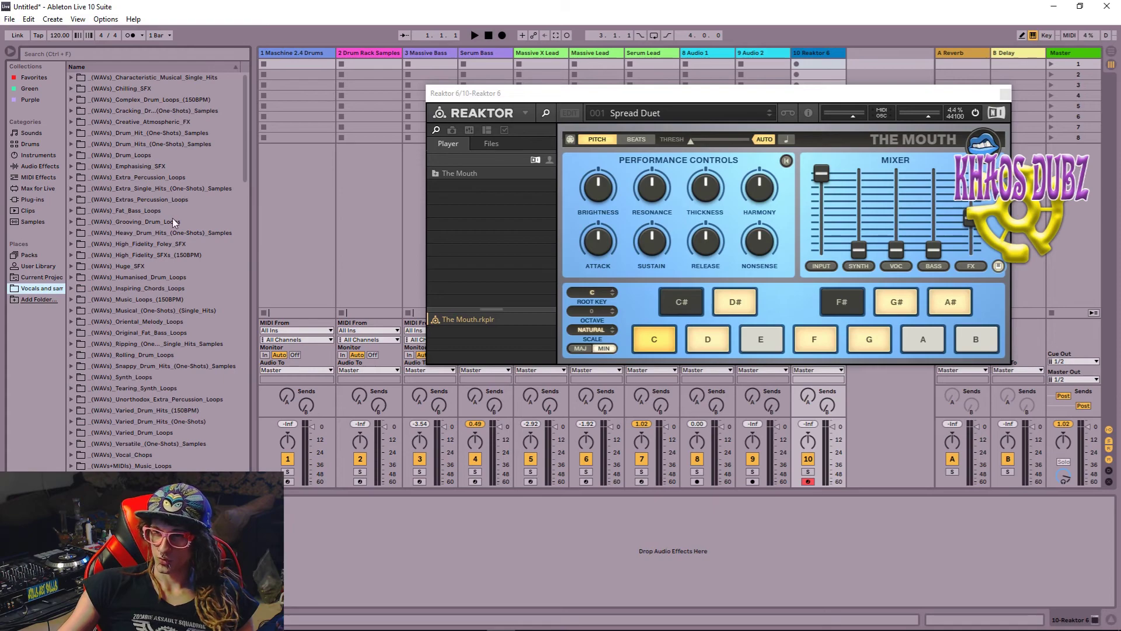
scroll(142, 209, down, 3)
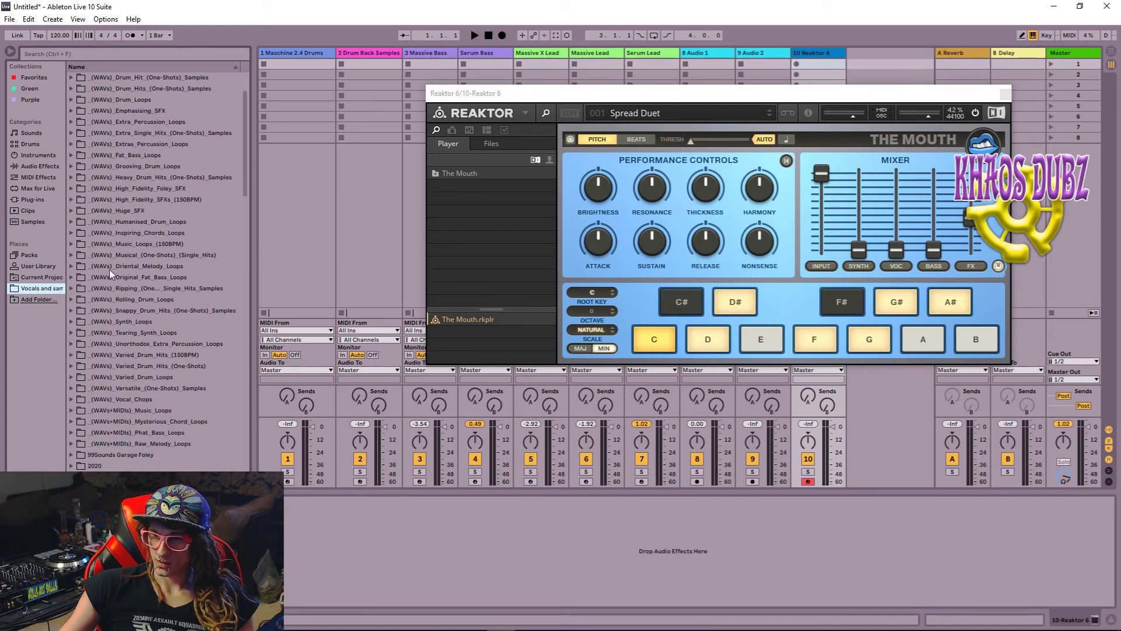
scroll(146, 379, down, 2)
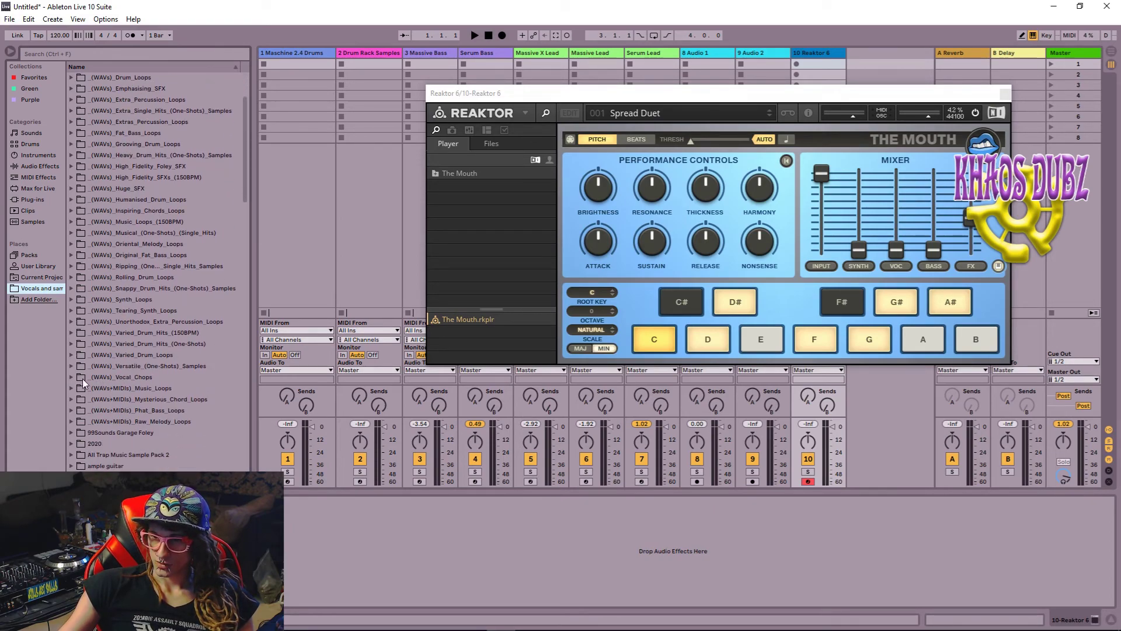
click(70, 378)
scroll(88, 388, down, 1)
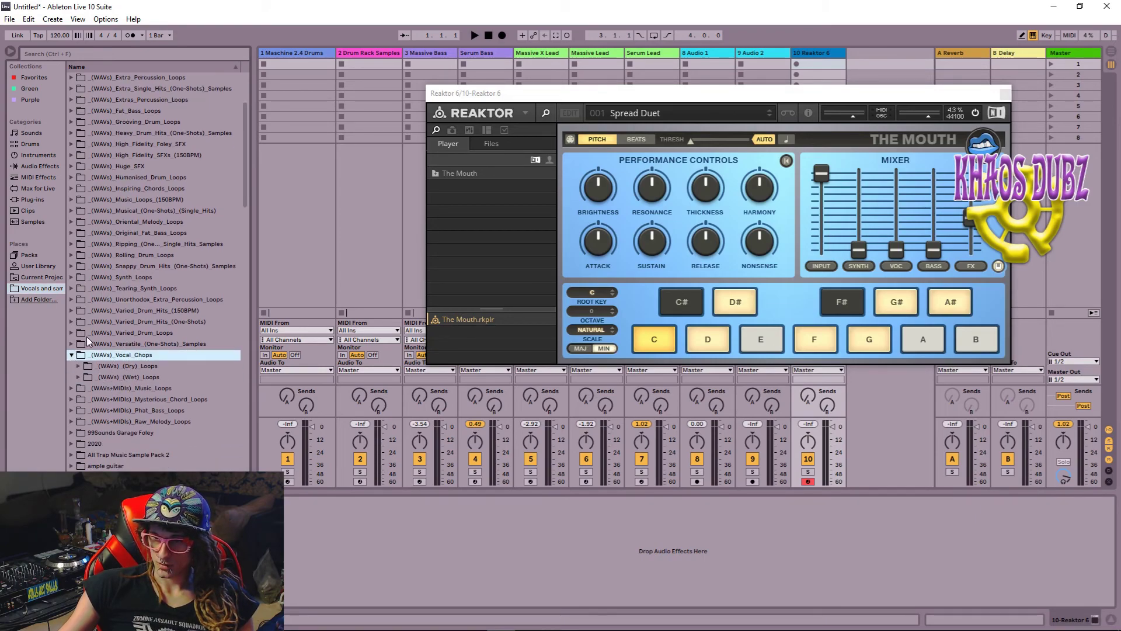
click(69, 343)
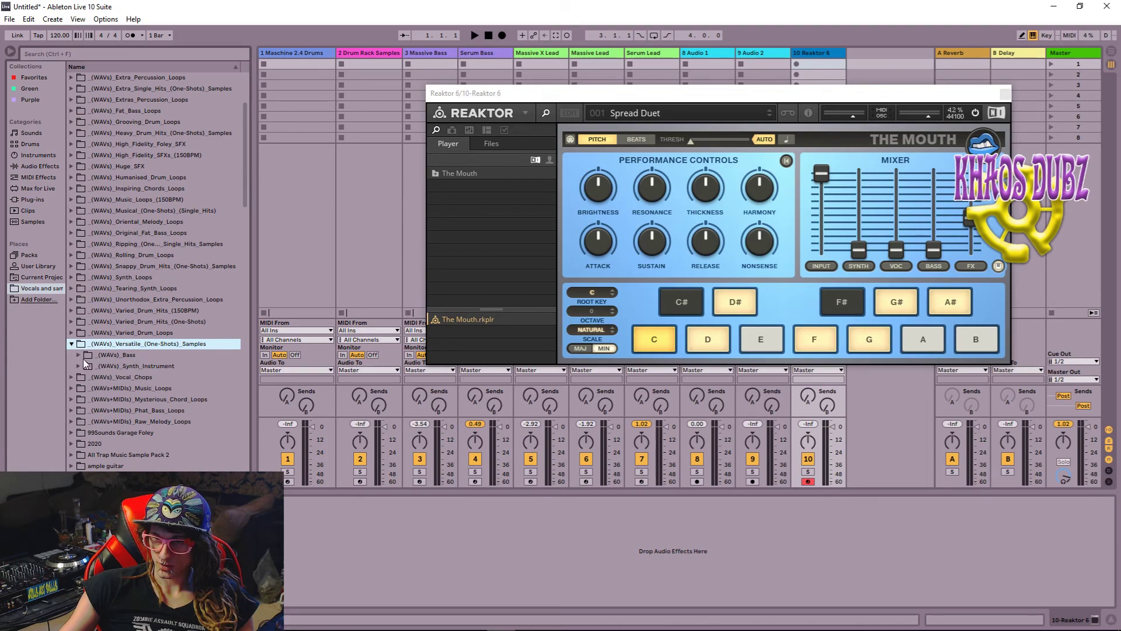
click(78, 366)
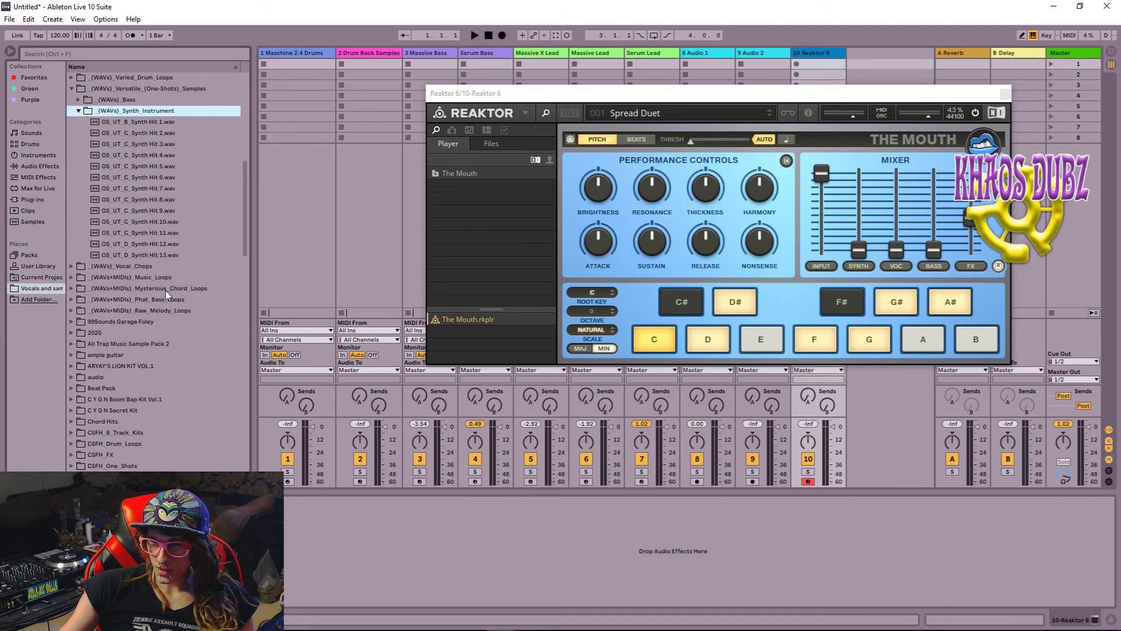
scroll(181, 330, down, 5)
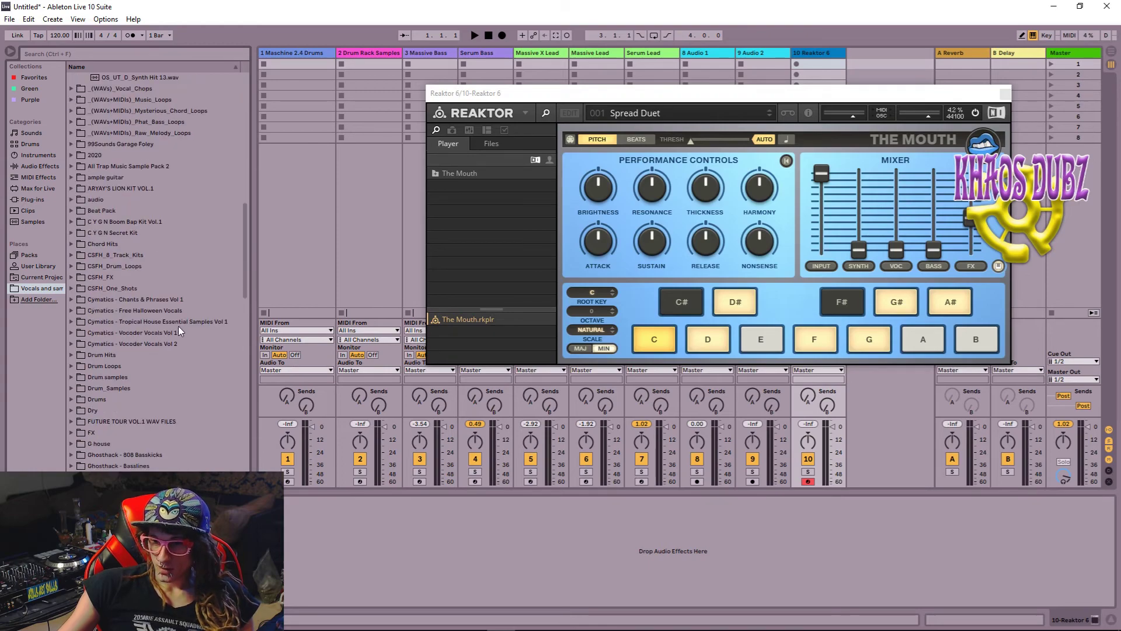
scroll(178, 326, down, 7)
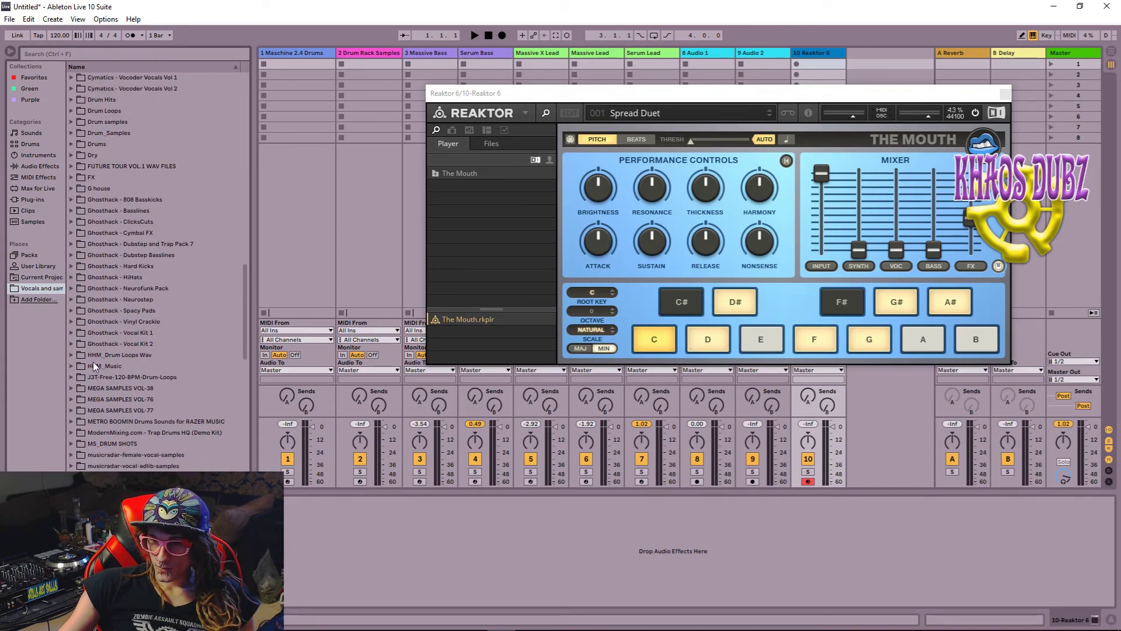
click(70, 344)
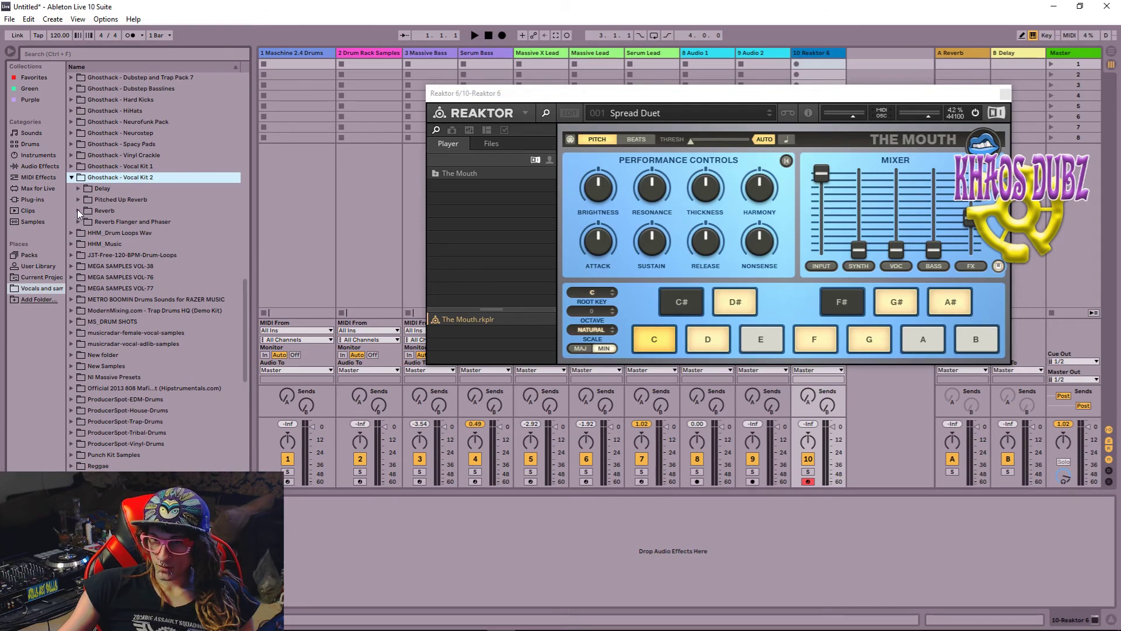
scroll(78, 209, down, 2)
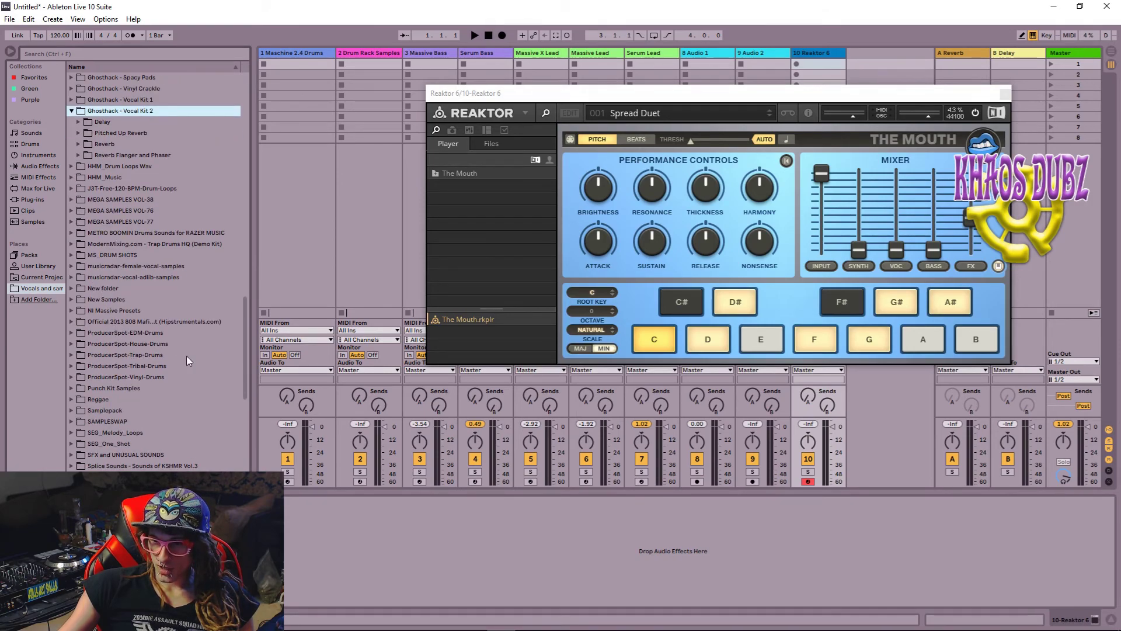
scroll(169, 369, down, 2)
scroll(138, 375, down, 2)
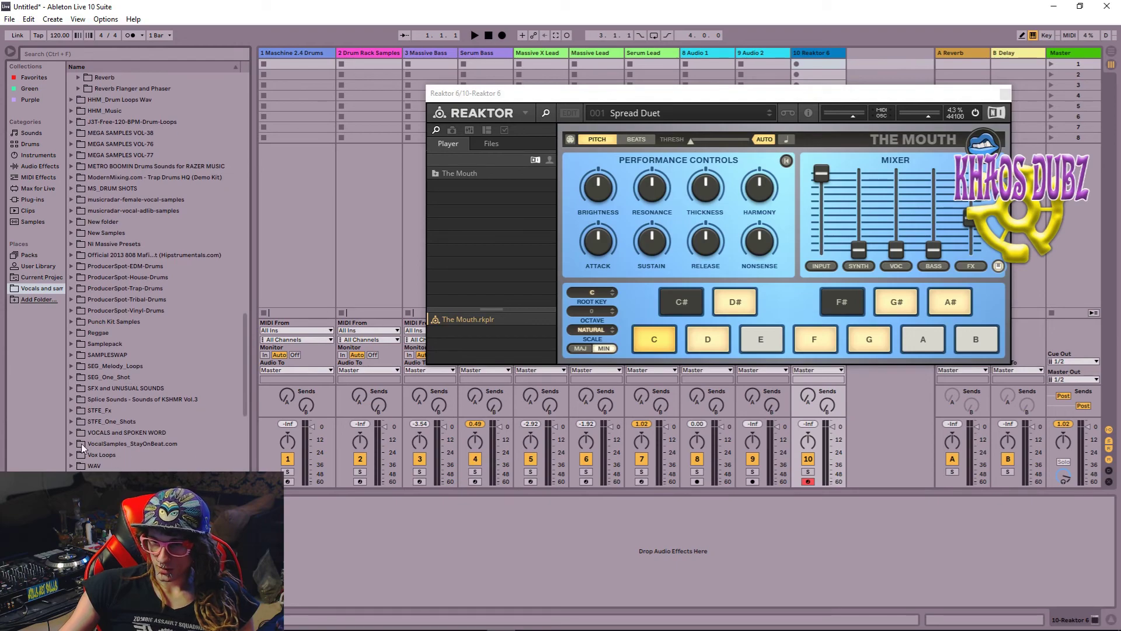
- In VOCALS and SPOKEN WORD, open FEMALE MISC and audition its samples from i_love_you.aif through the-power-new-generation.aif
click(71, 425)
scroll(86, 393, down, 1)
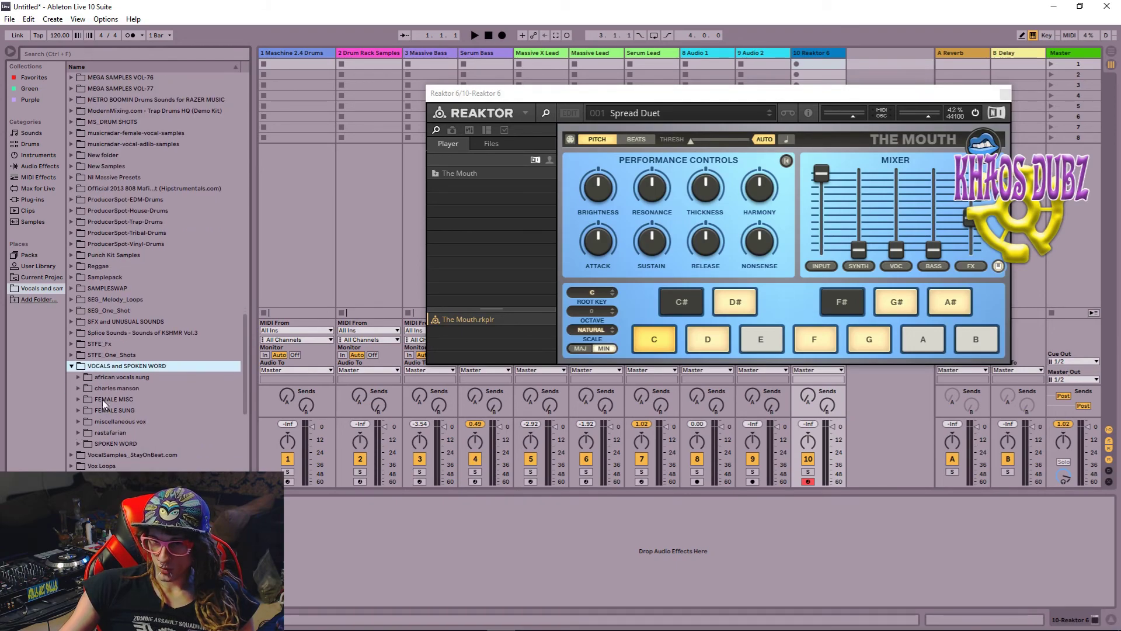
click(77, 388)
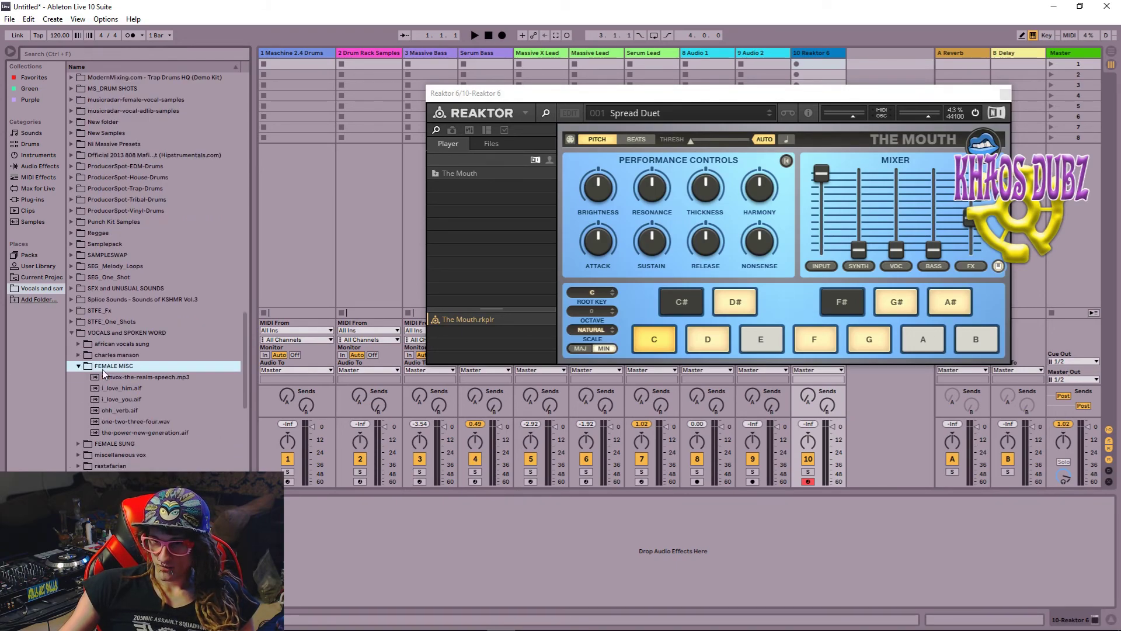
click(120, 400)
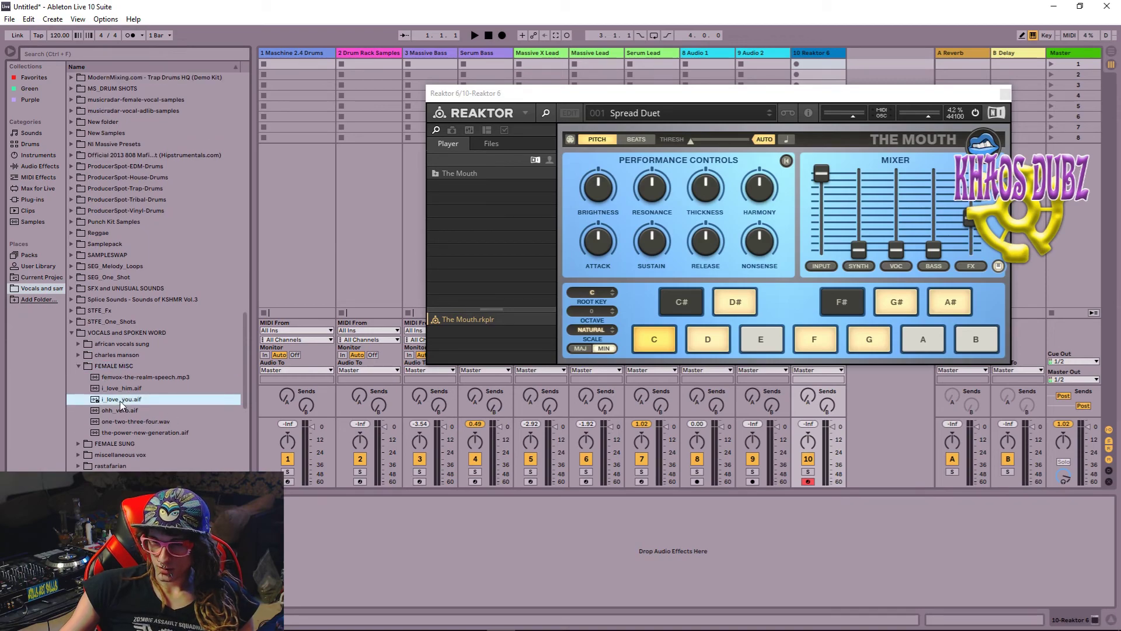
click(120, 412)
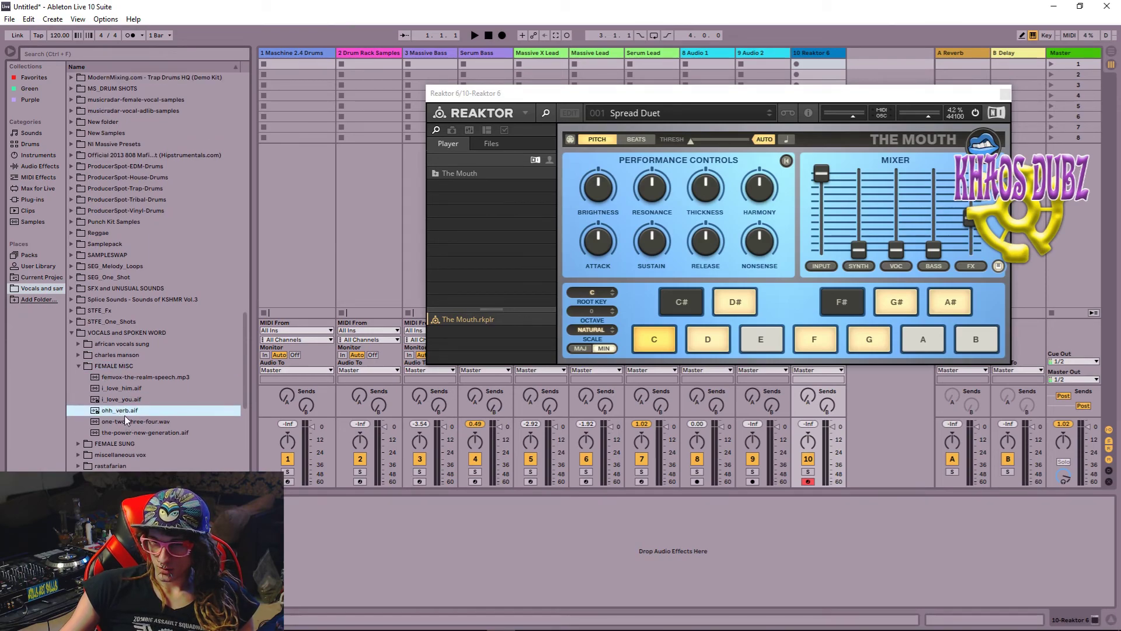
click(124, 420)
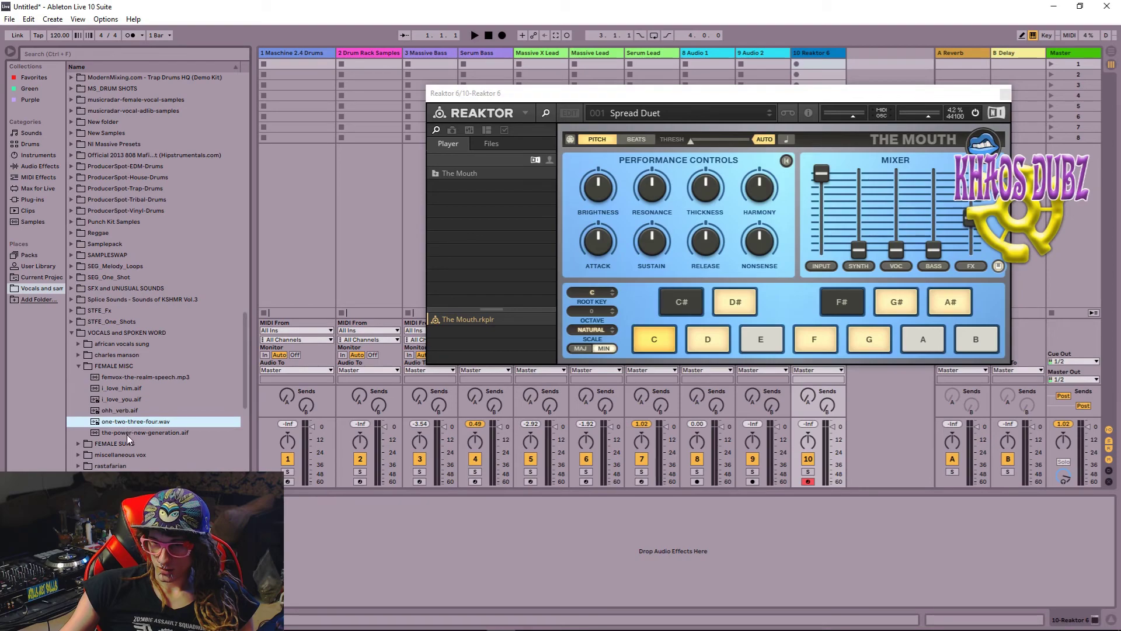
click(127, 433)
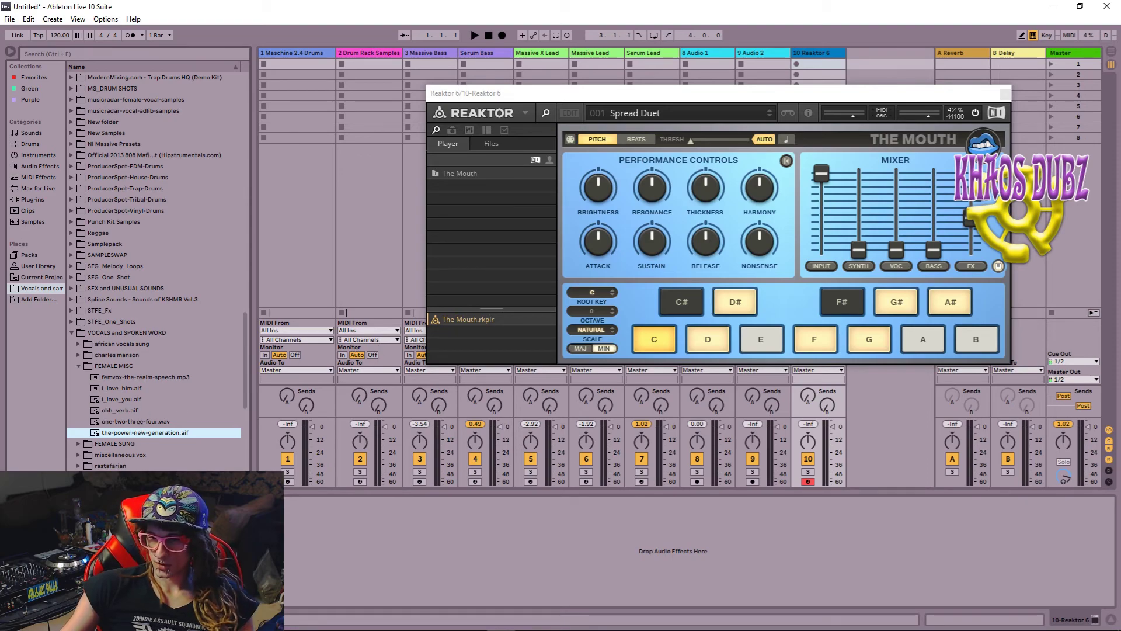
- Place the-power-new-generation.aif in the first clip slot of 8 Audio 1 and route that track's audio output to 10-Reaktor 6
drag(120, 433, 703, 66)
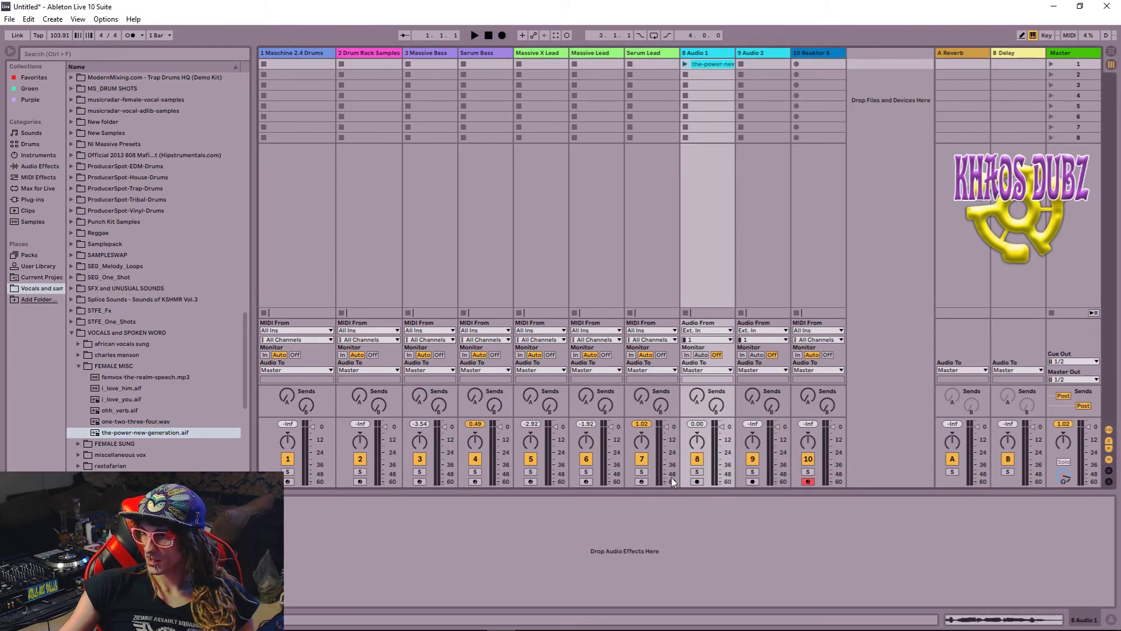
click(703, 371)
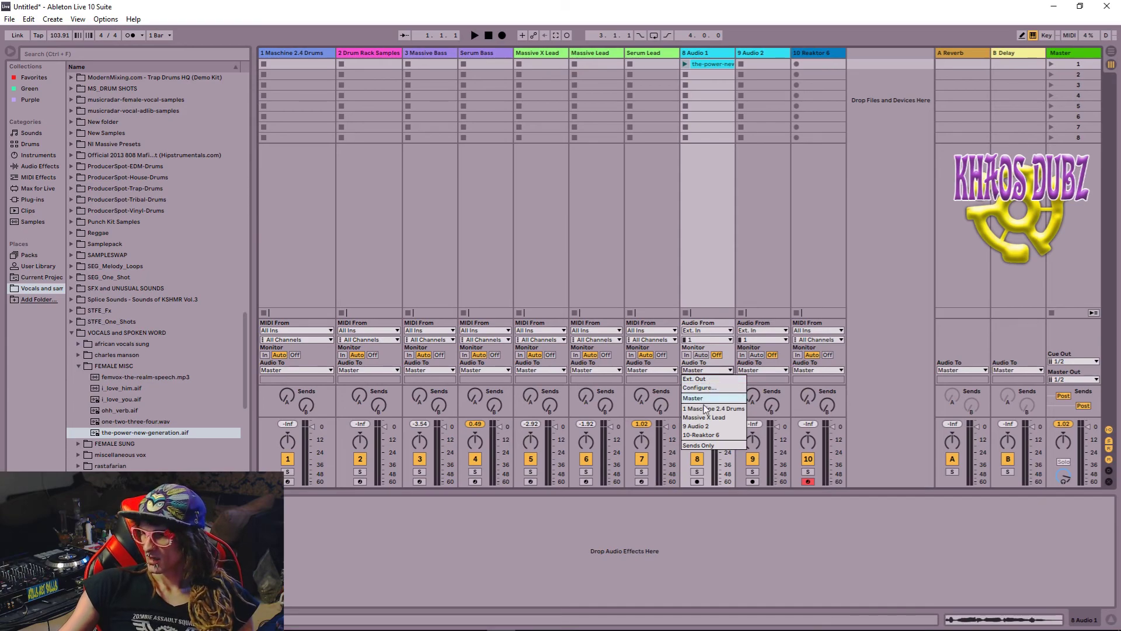
click(701, 435)
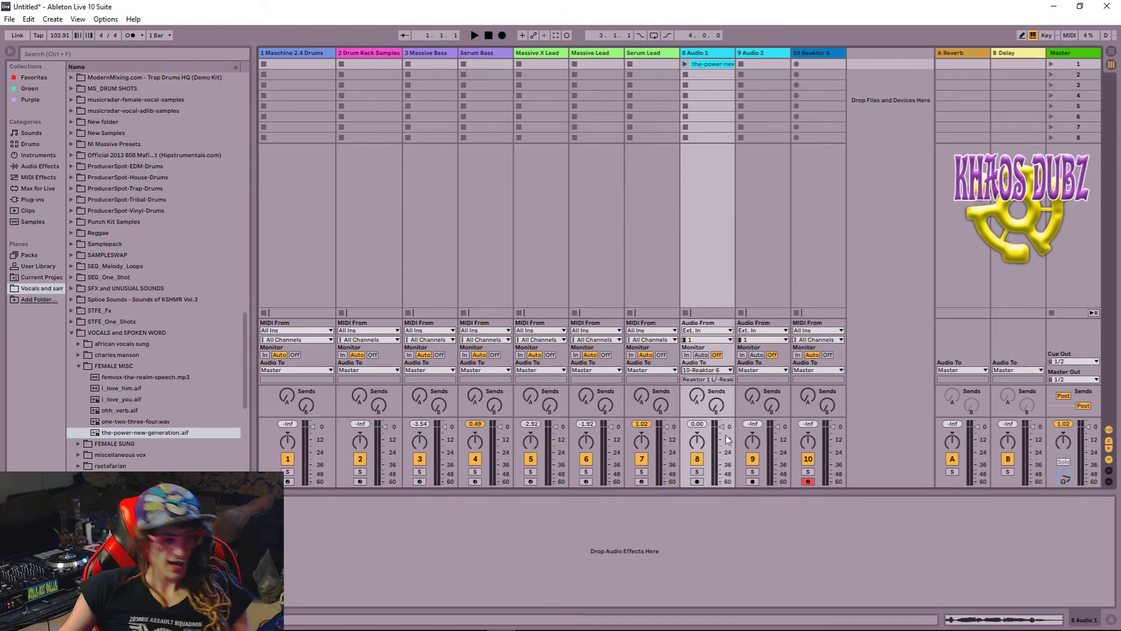
- Play the vocal clip on 8 Audio 1 through Reaktor to check the routed sound, and stop playback
click(686, 64)
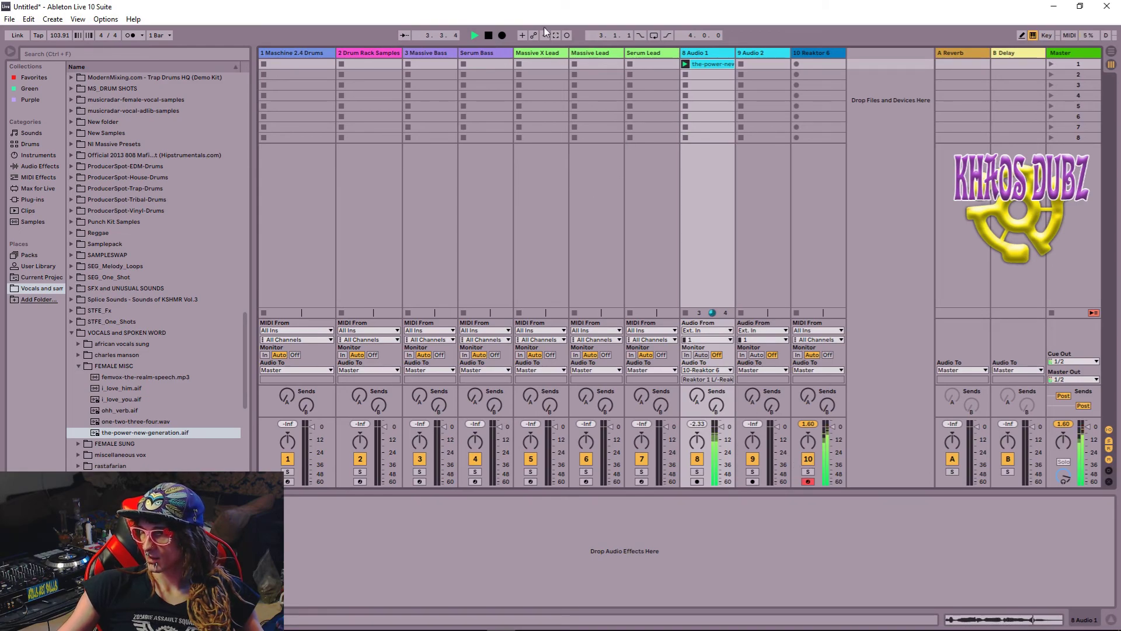
key(space)
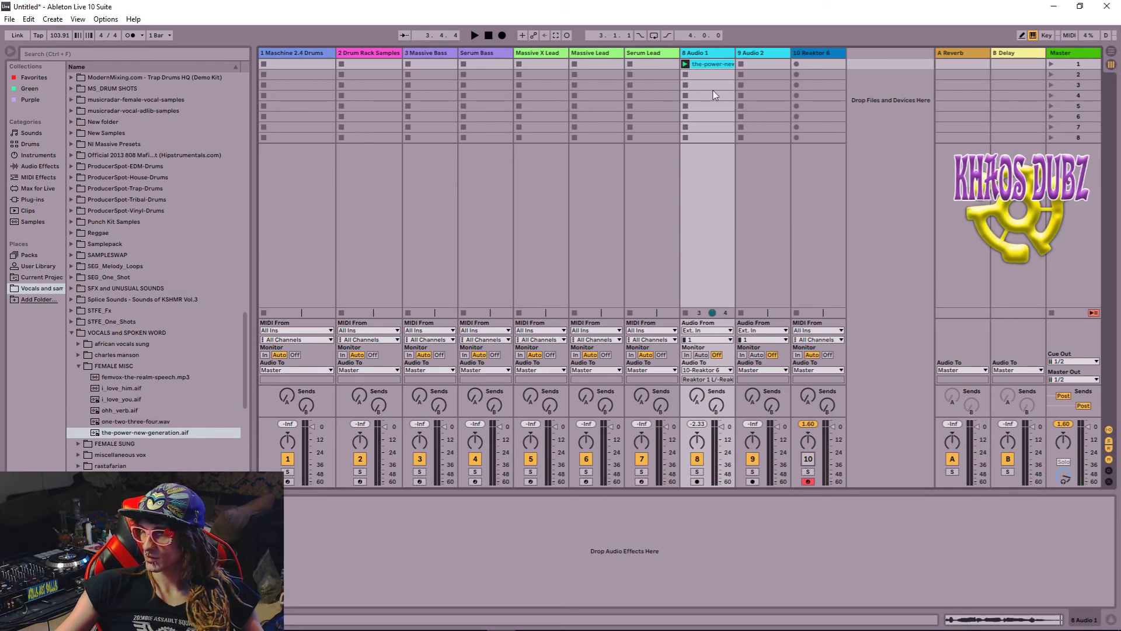
click(475, 36)
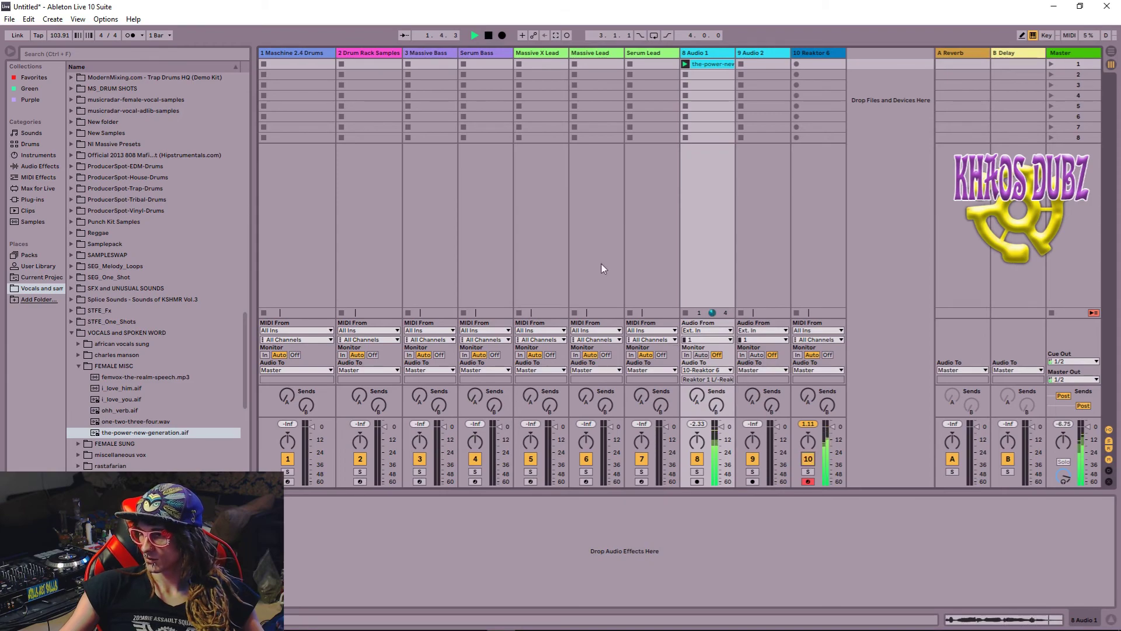
click(489, 36)
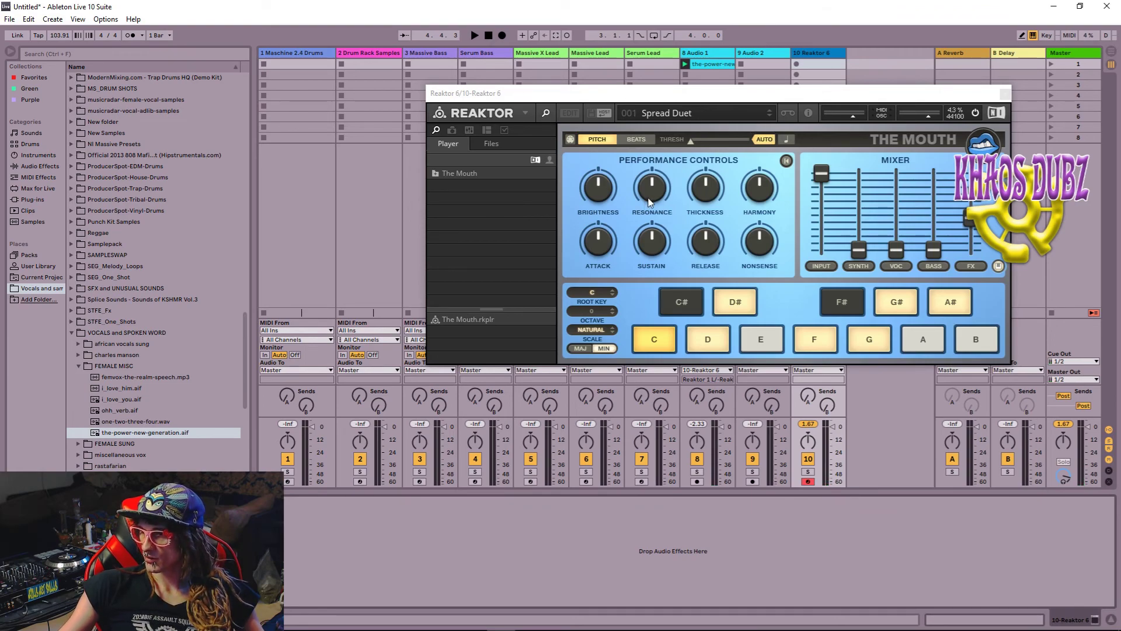
- With the clip playing, increase The Mouth's Resonance, Thickness, Harmony and Nonsense, and raise its Synth, Voc and Bass mixer levels
drag(583, 103, 557, 106)
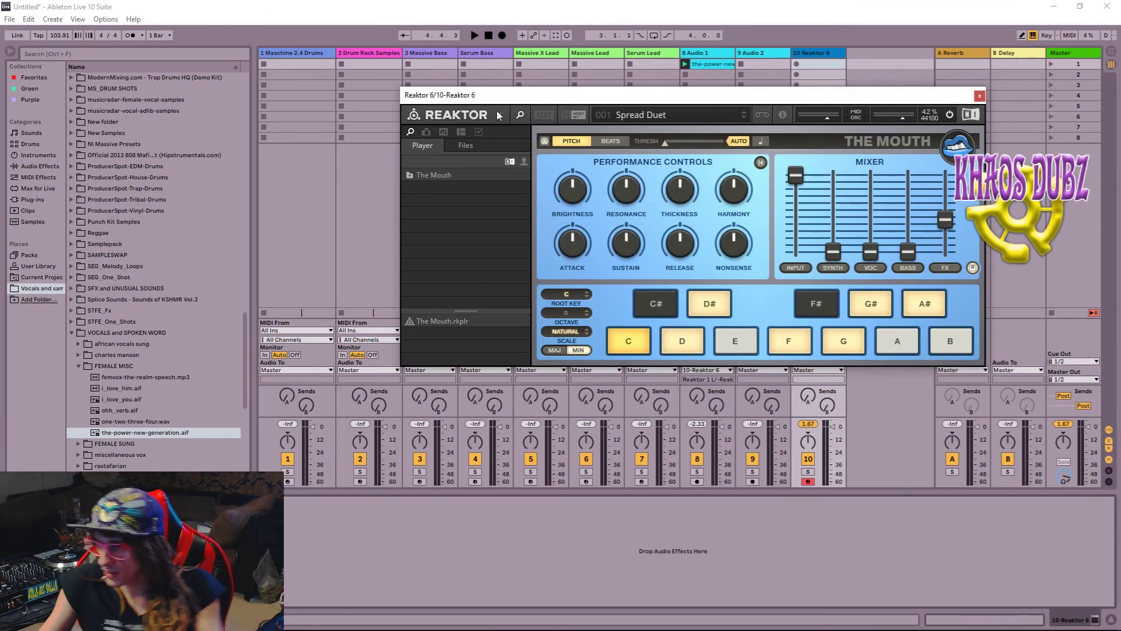
click(490, 36)
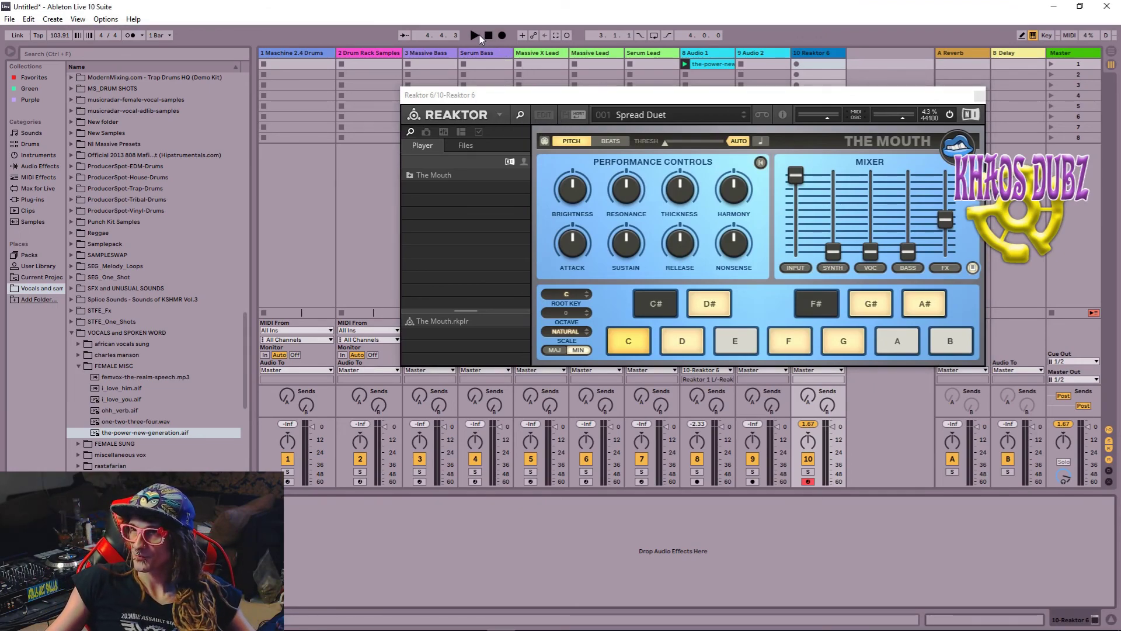
click(478, 37)
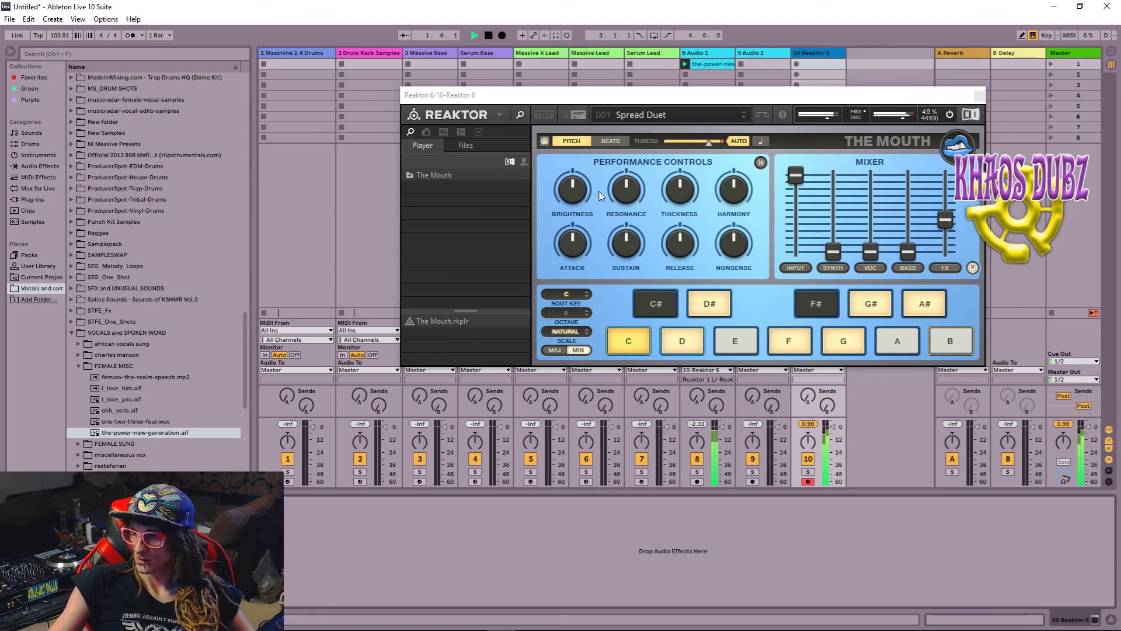
click(623, 190)
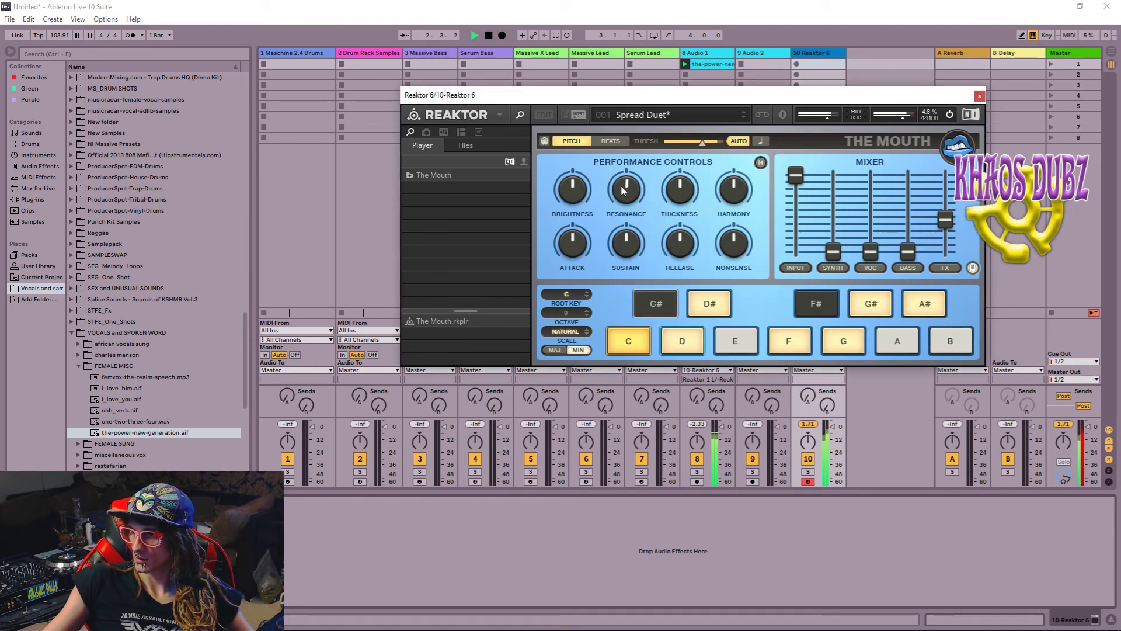
drag(624, 190, 624, 178)
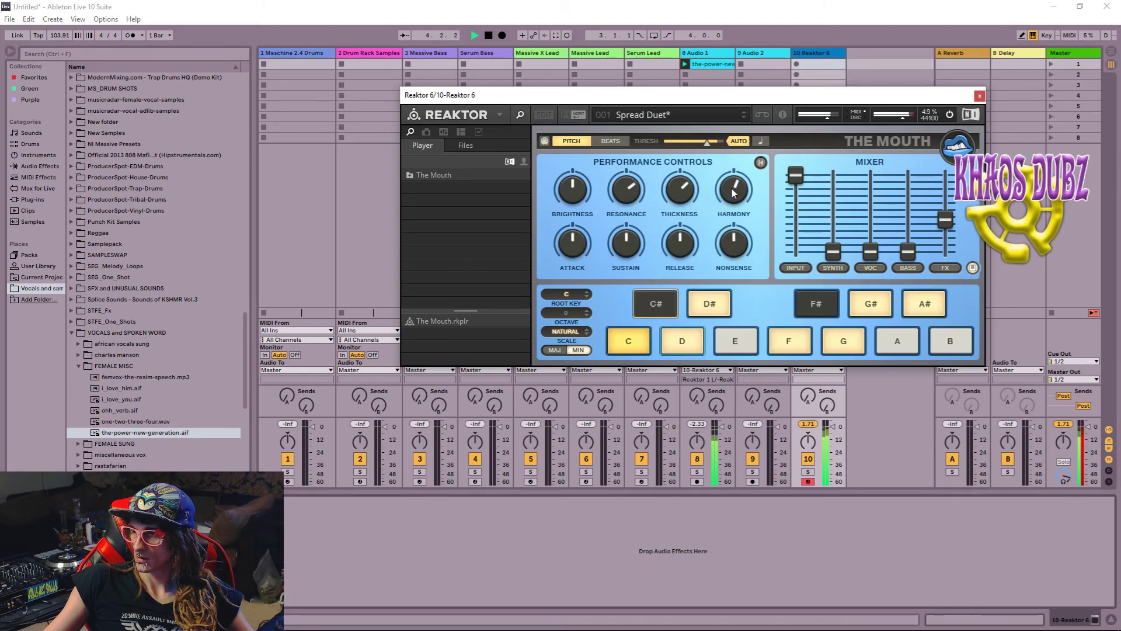
drag(734, 244, 749, 236)
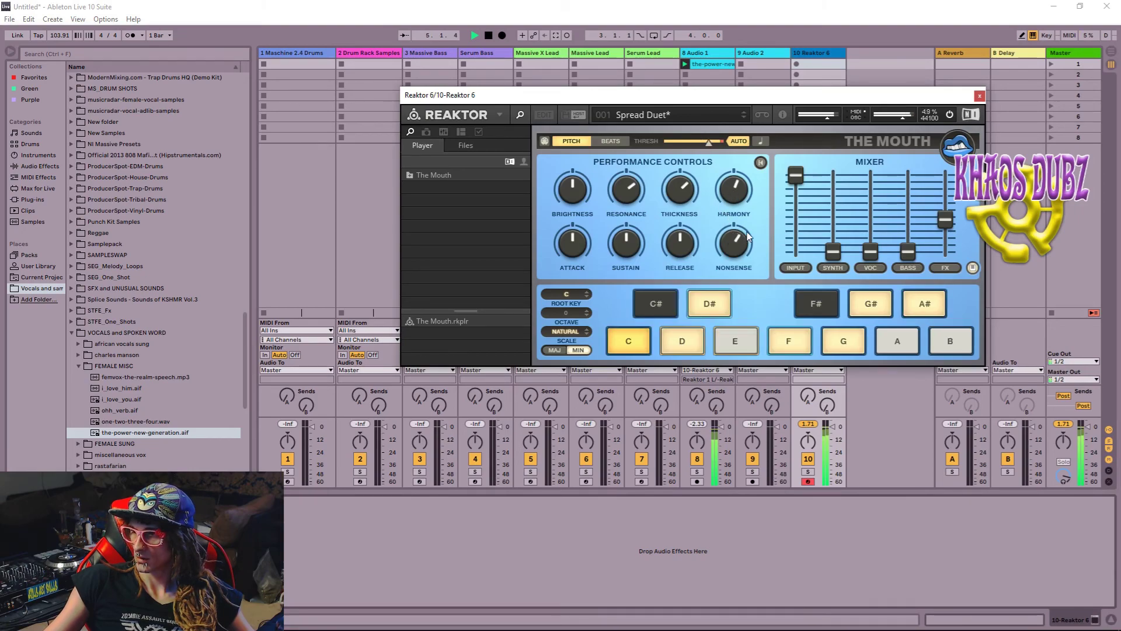
drag(833, 251, 916, 214)
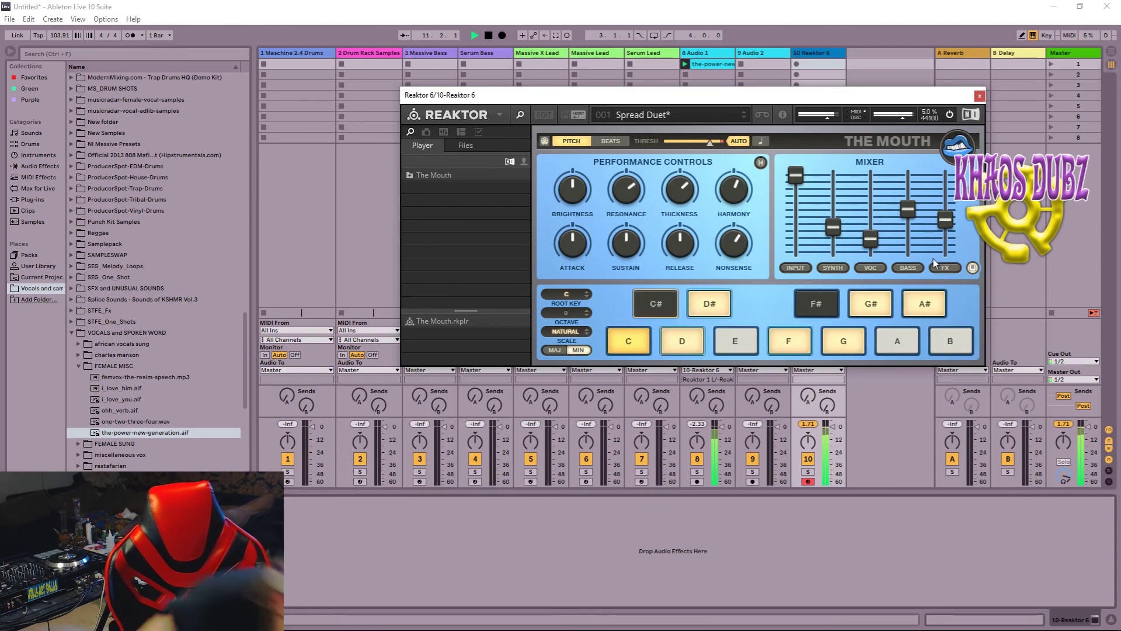
- Raise The Mouth's FX mixer level, increase Sustain and Brightness while listening to the clip, and stop playback
drag(946, 225, 947, 213)
drag(624, 245, 586, 196)
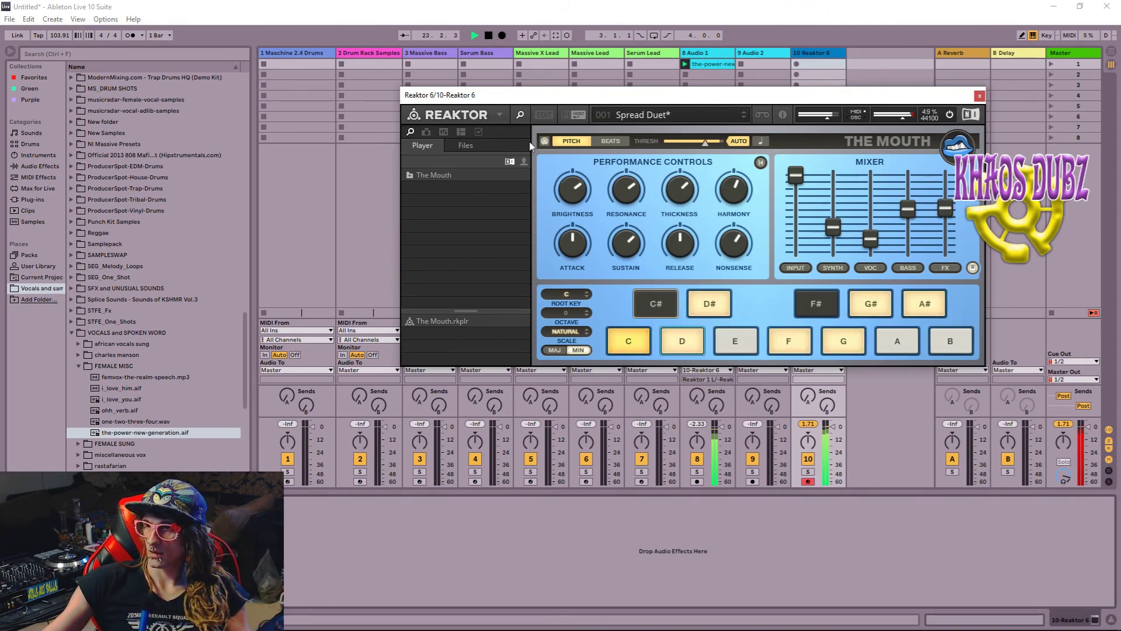
click(488, 35)
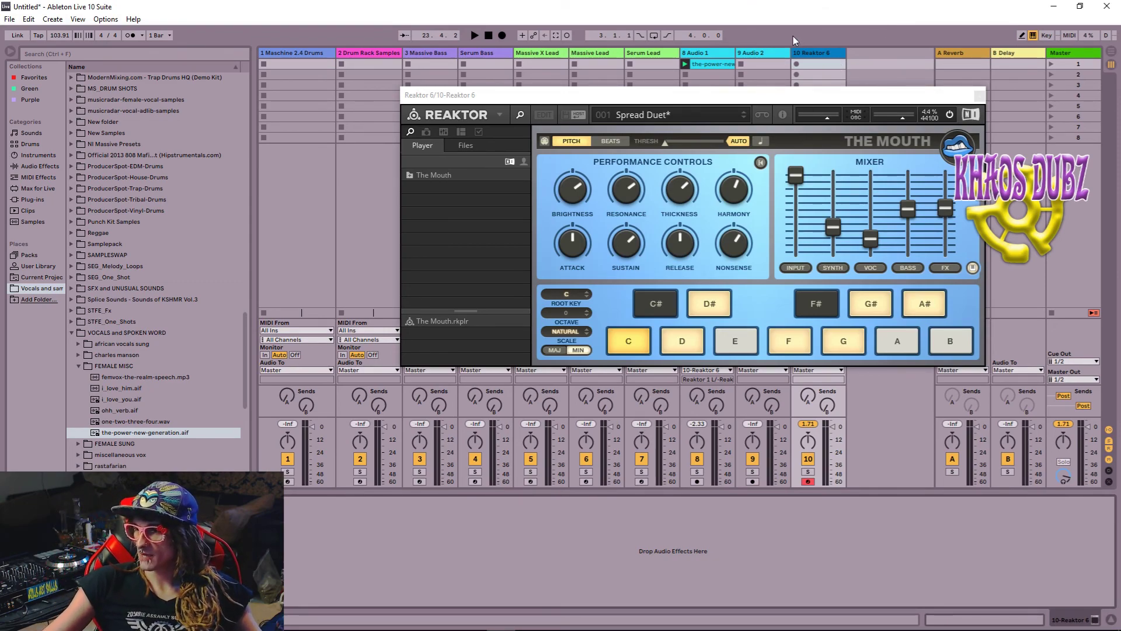
- Restart playback and advance through The Mouth's snapshots Formant Space and Domoder to Synth Choir
right_click(730, 123)
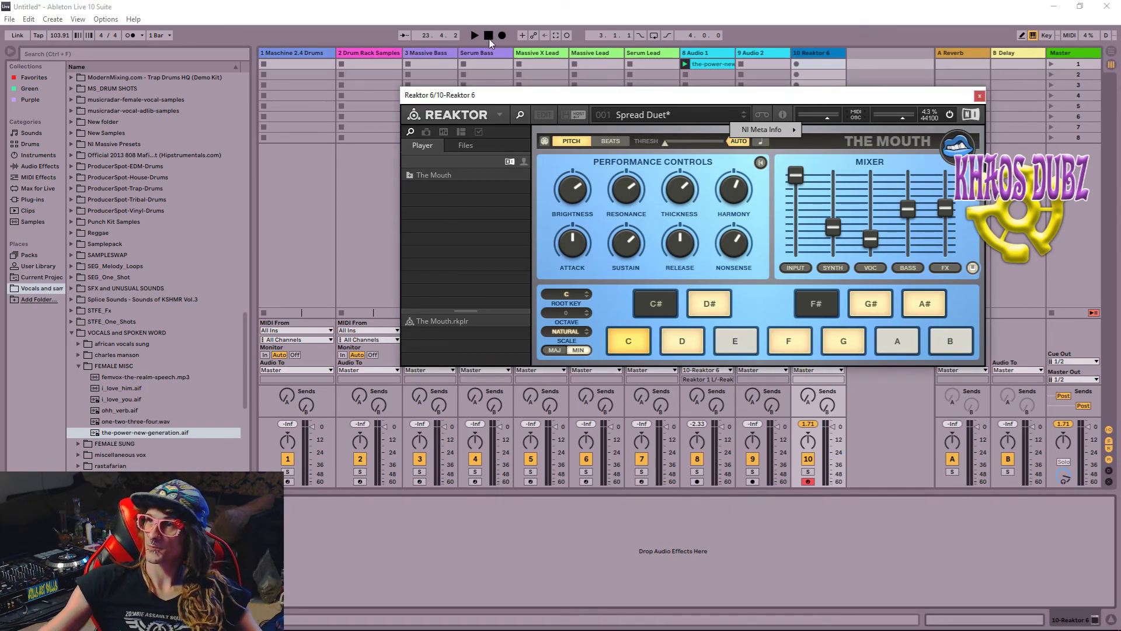
key(space)
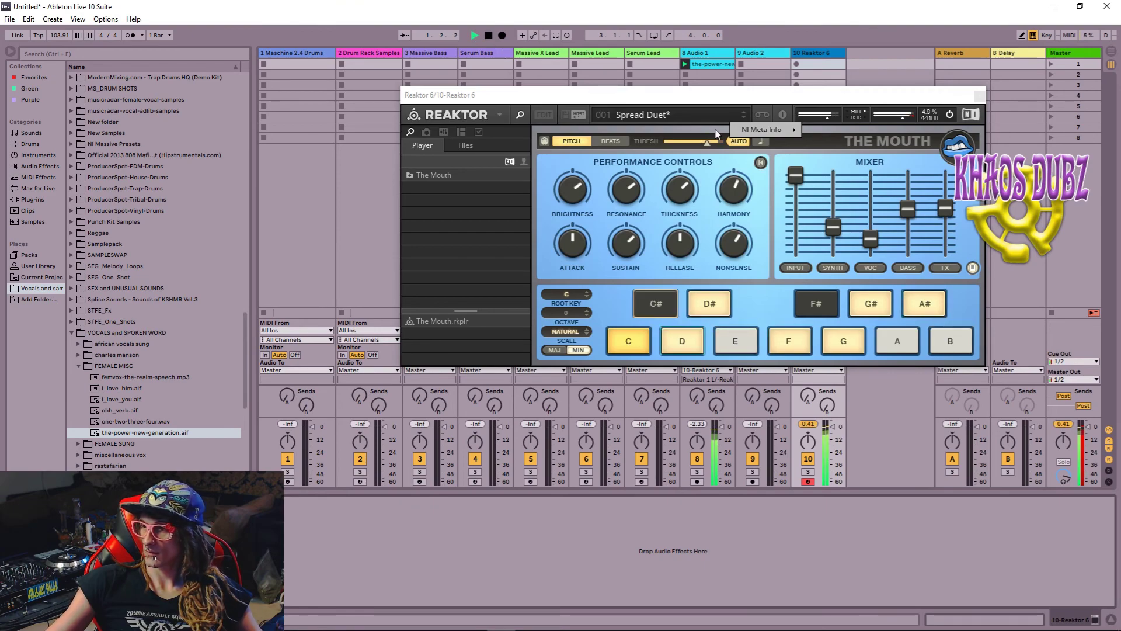
click(742, 121)
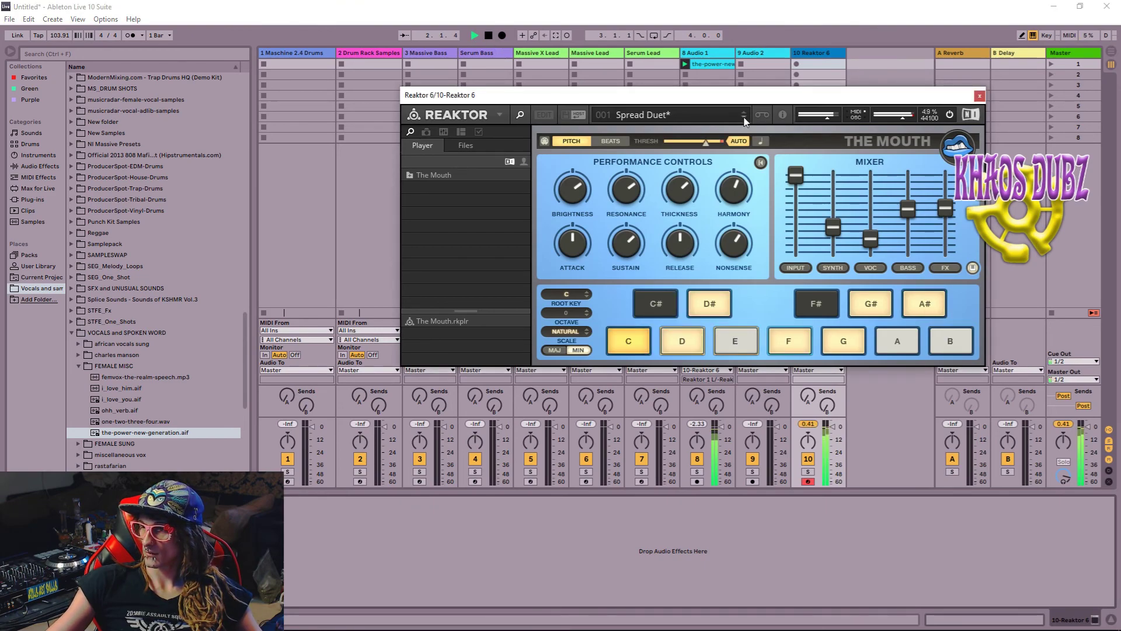
click(743, 117)
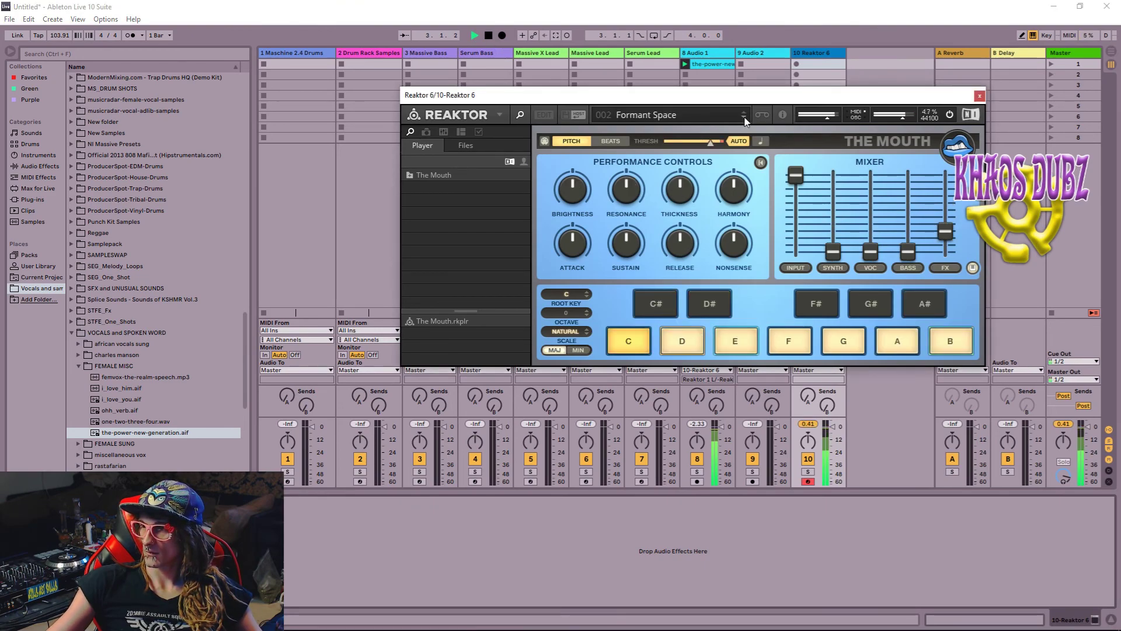
click(745, 119)
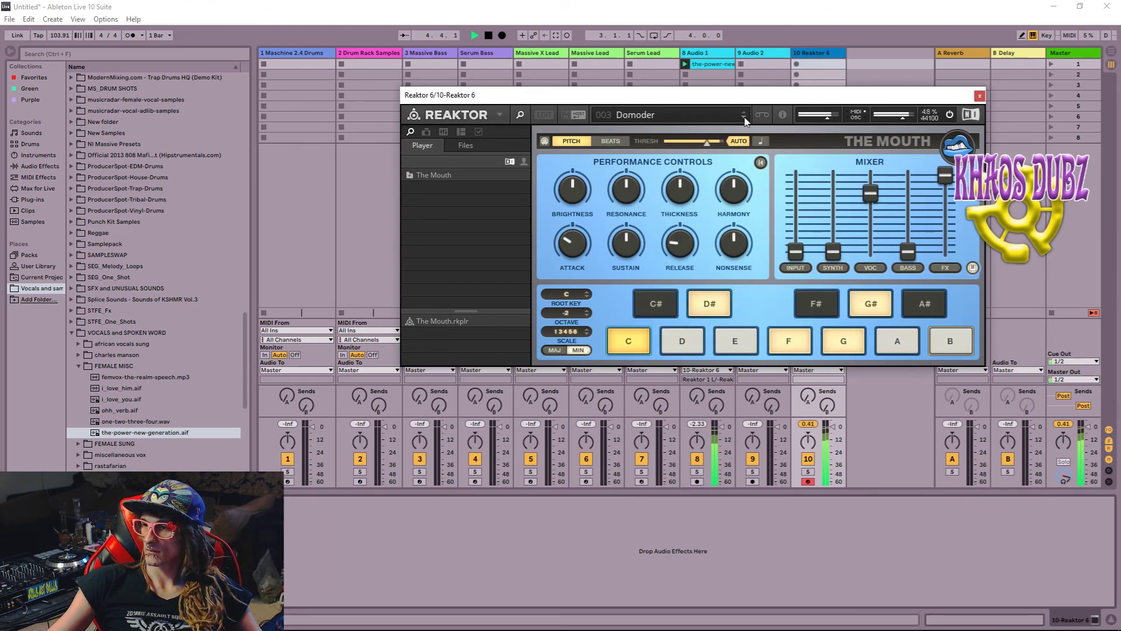
click(744, 119)
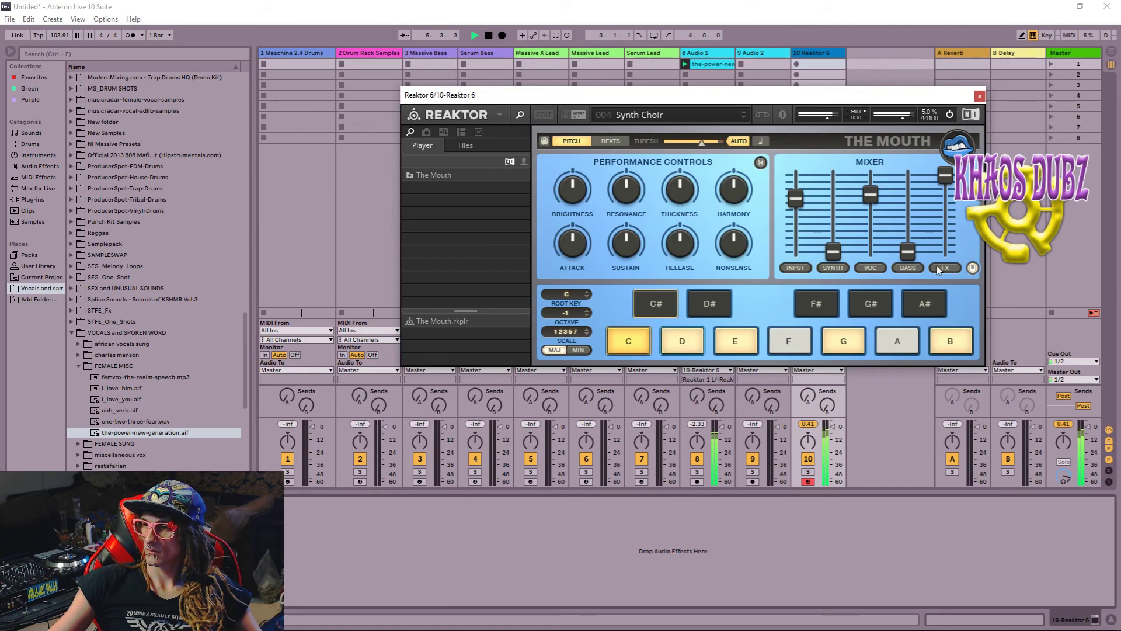
- In Synth Choir, raise the Bass and Synth levels and lower Input, increase Nonsense, Harmony, Release and Brightness, and reduce Thickness
drag(911, 251, 921, 171)
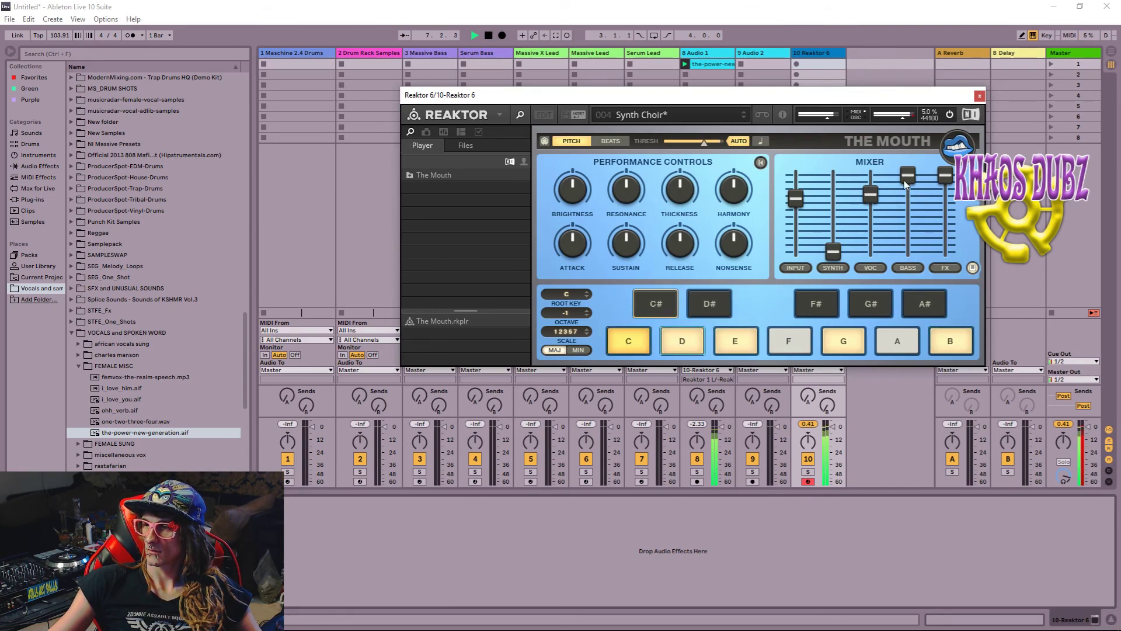
drag(833, 251, 847, 213)
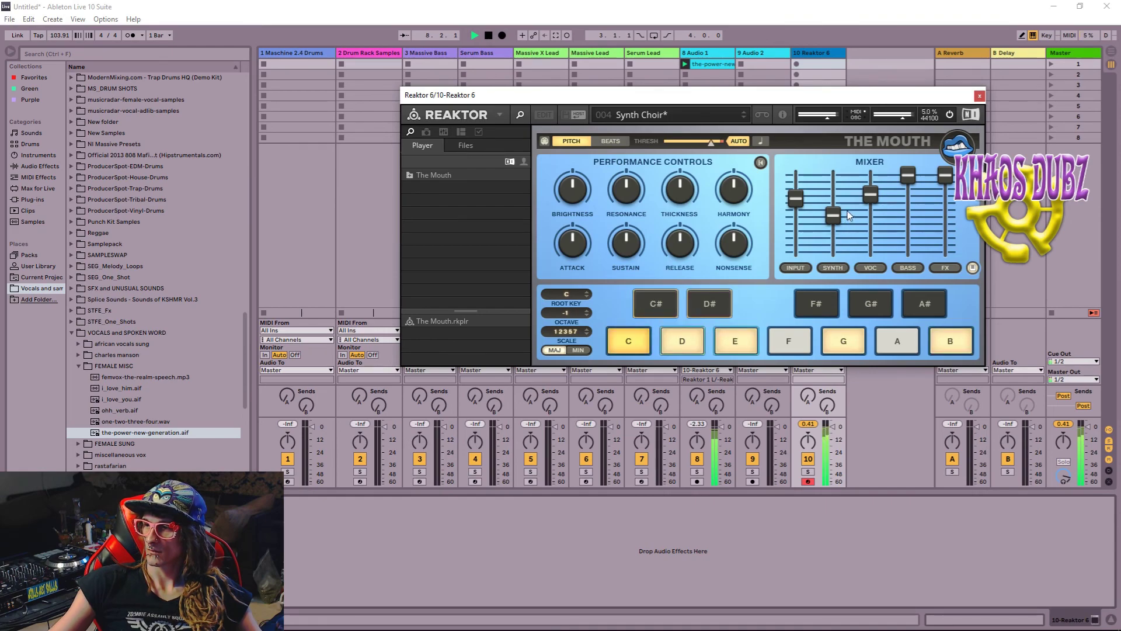
drag(734, 244, 688, 180)
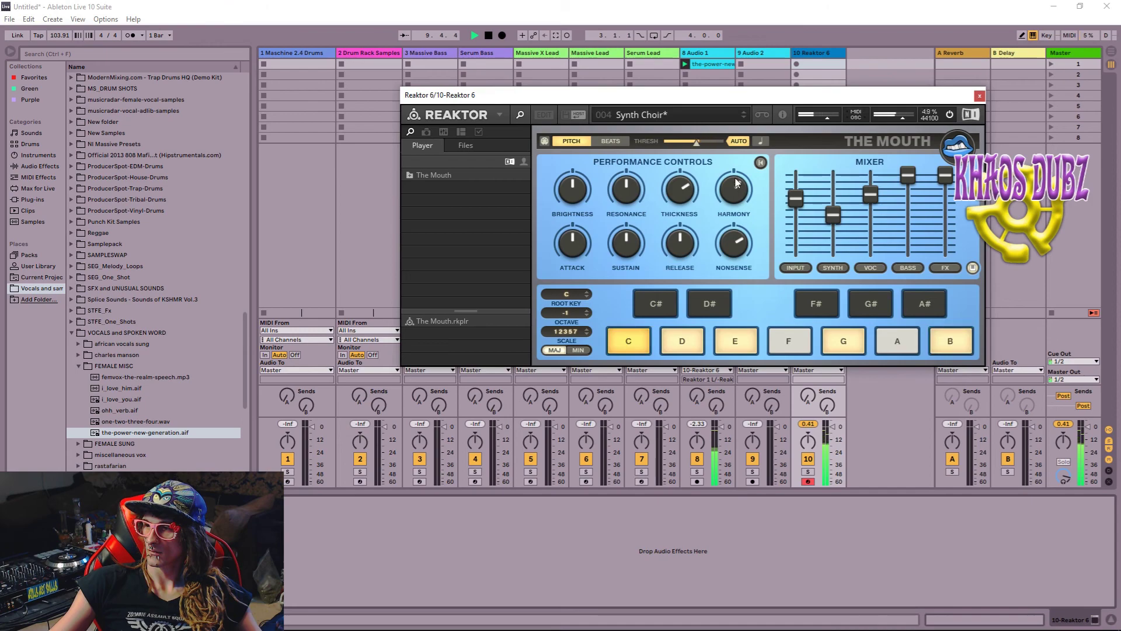
drag(735, 210, 684, 232)
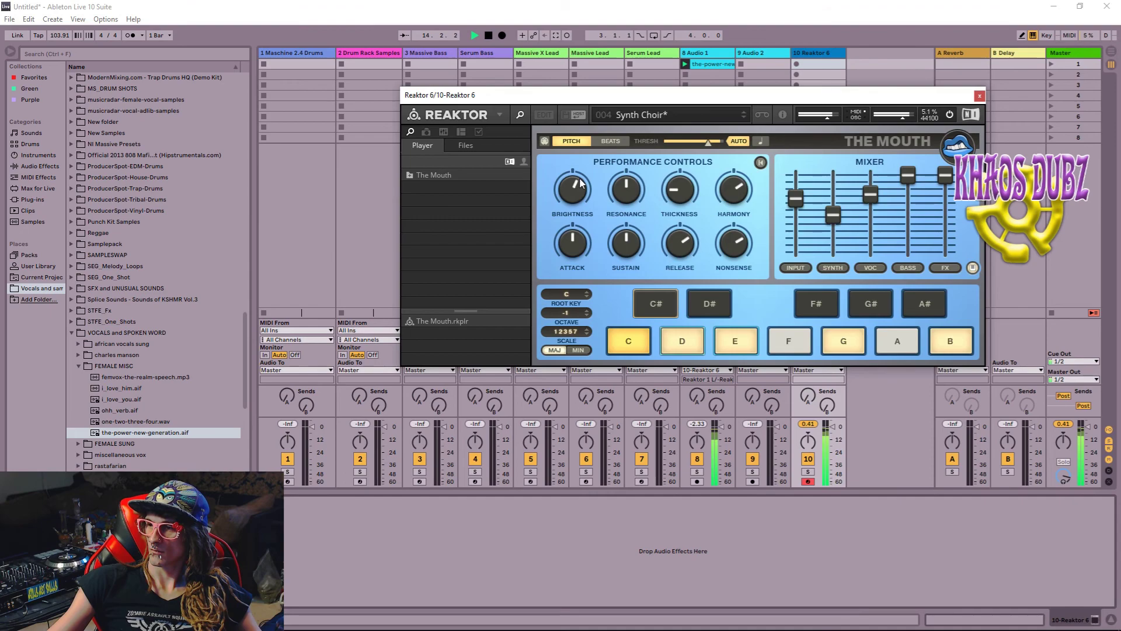
drag(580, 182, 582, 171)
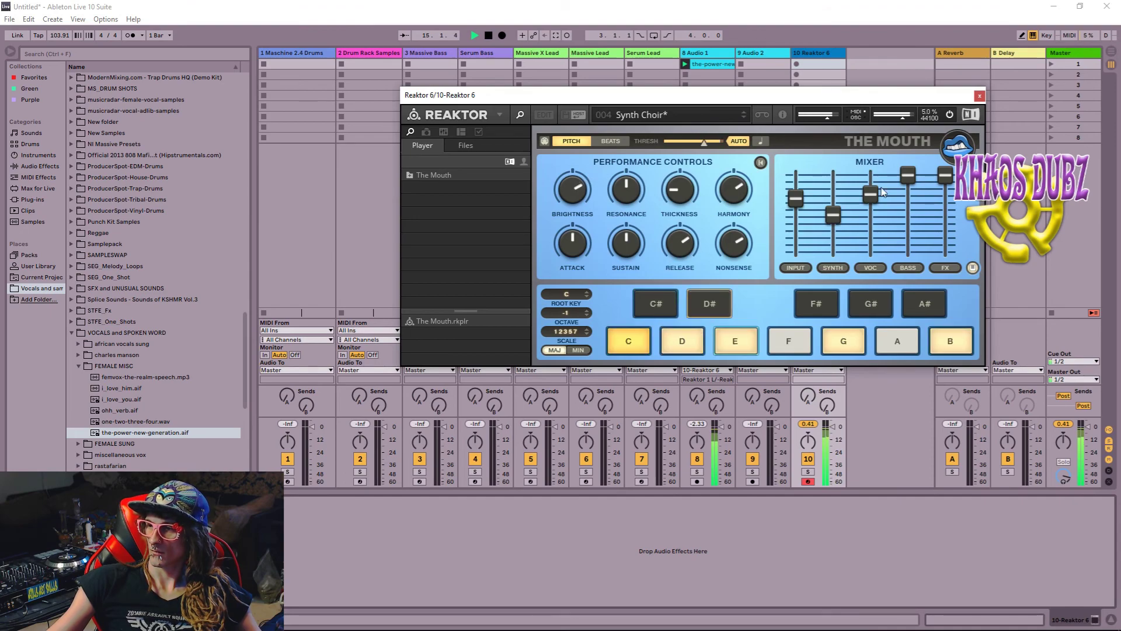
drag(797, 199, 811, 237)
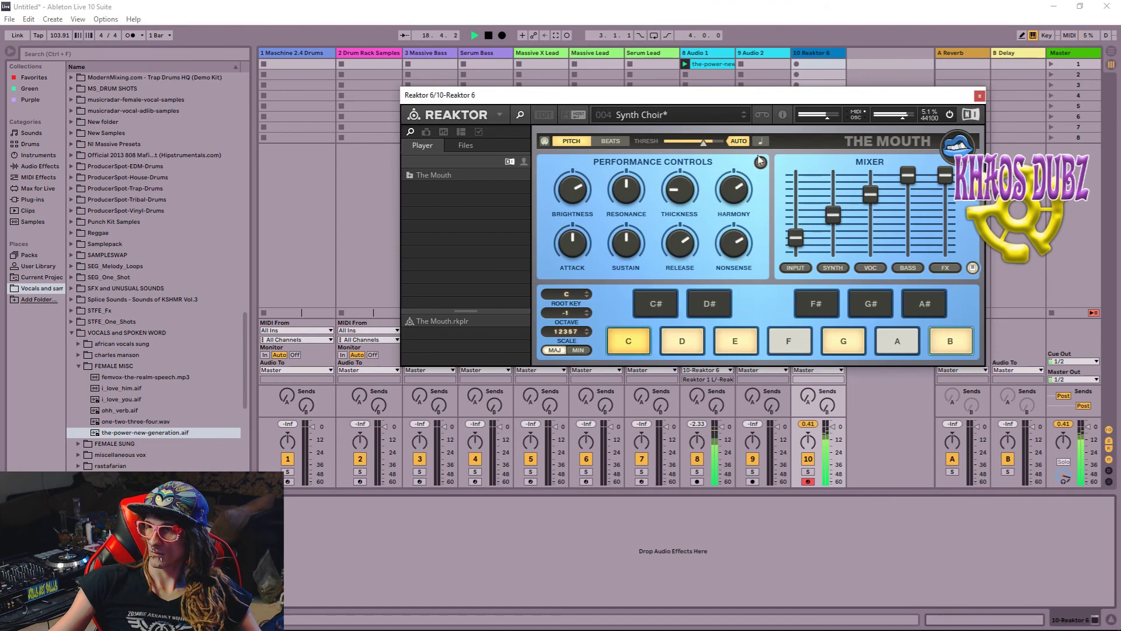
- Load the Duet - Major 3rd snapshot and raise its Synth, Voc and FX mixer levels, with Bass at maximum
click(744, 118)
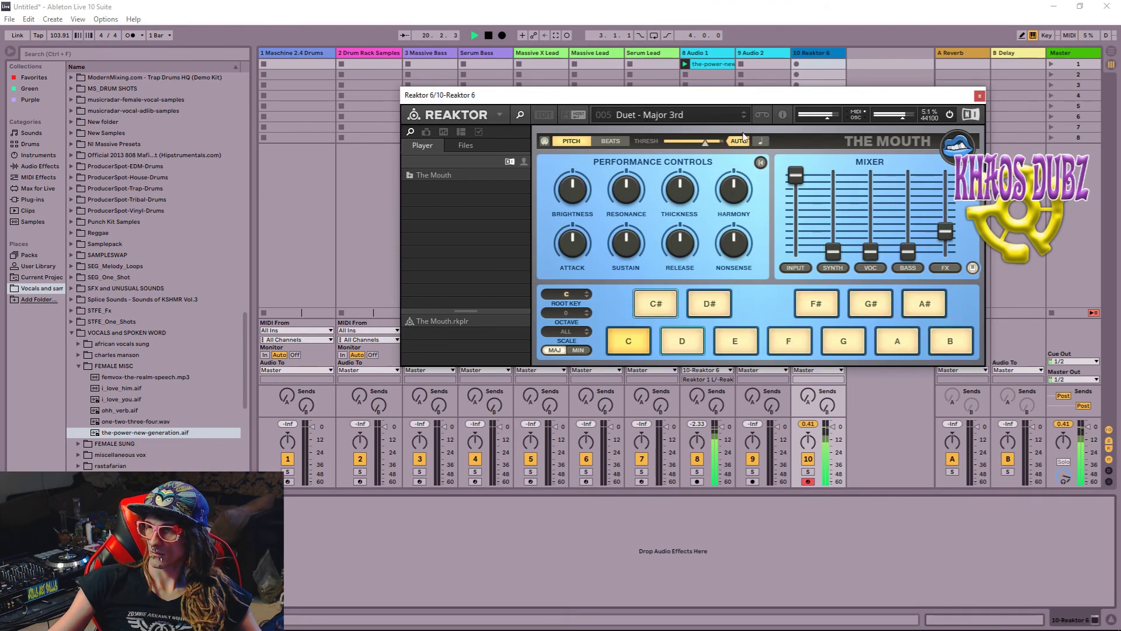
drag(908, 255, 896, 196)
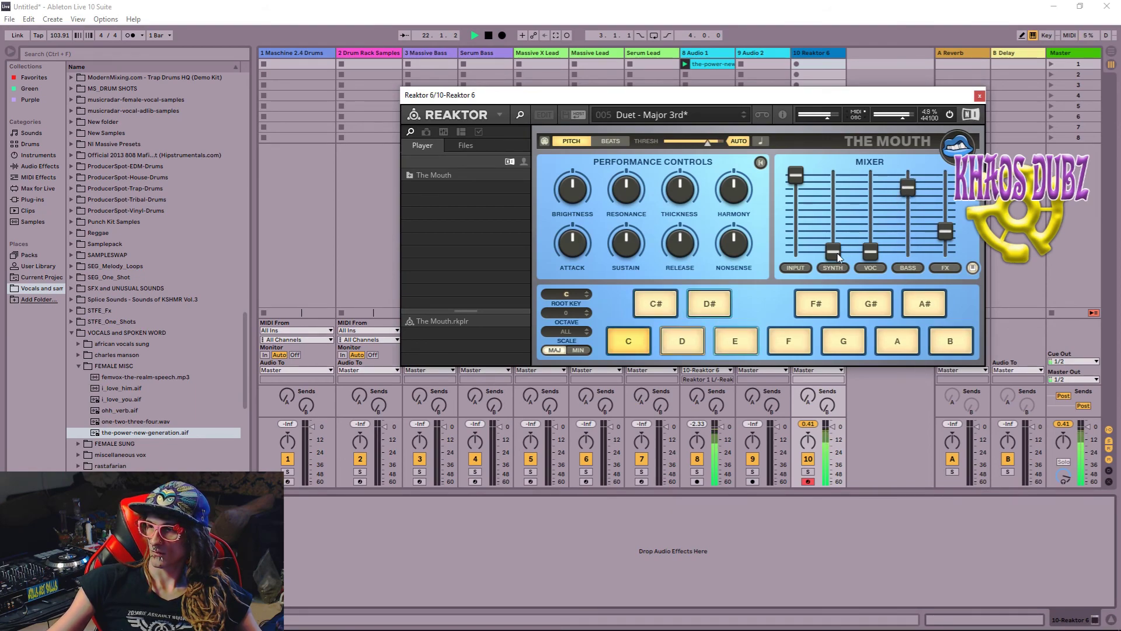
drag(833, 251, 841, 205)
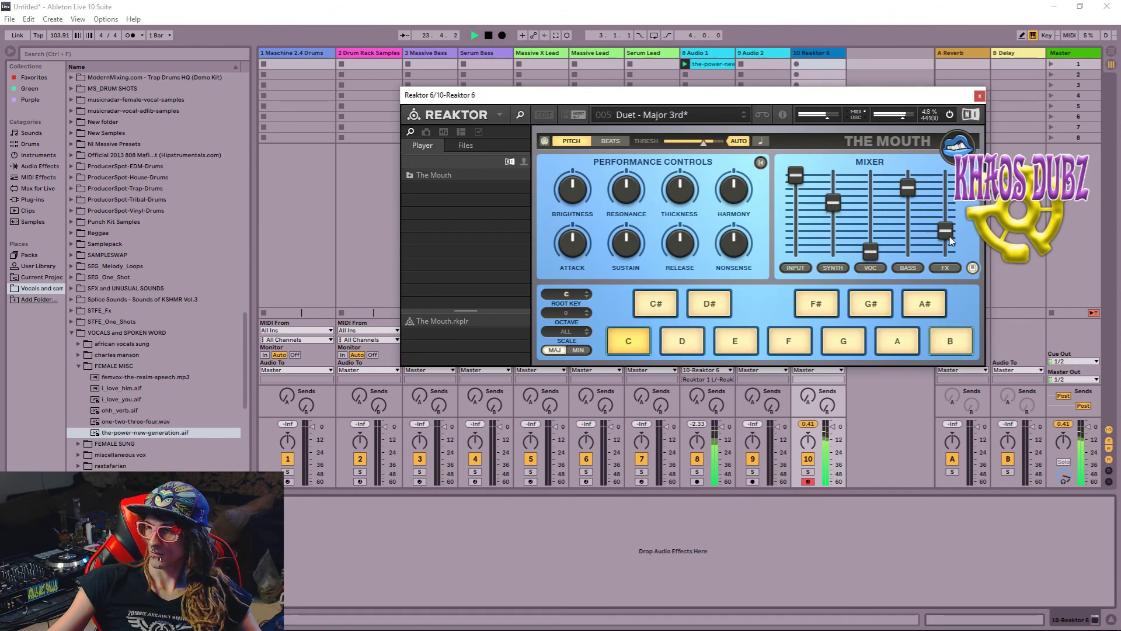
drag(950, 239, 947, 205)
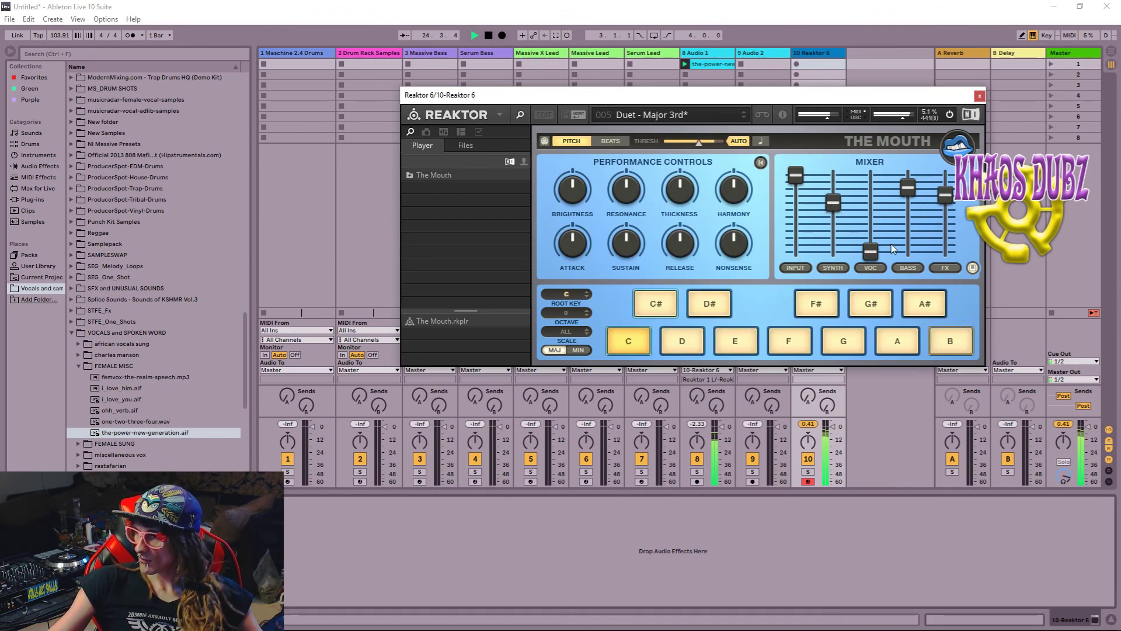
drag(870, 251, 883, 232)
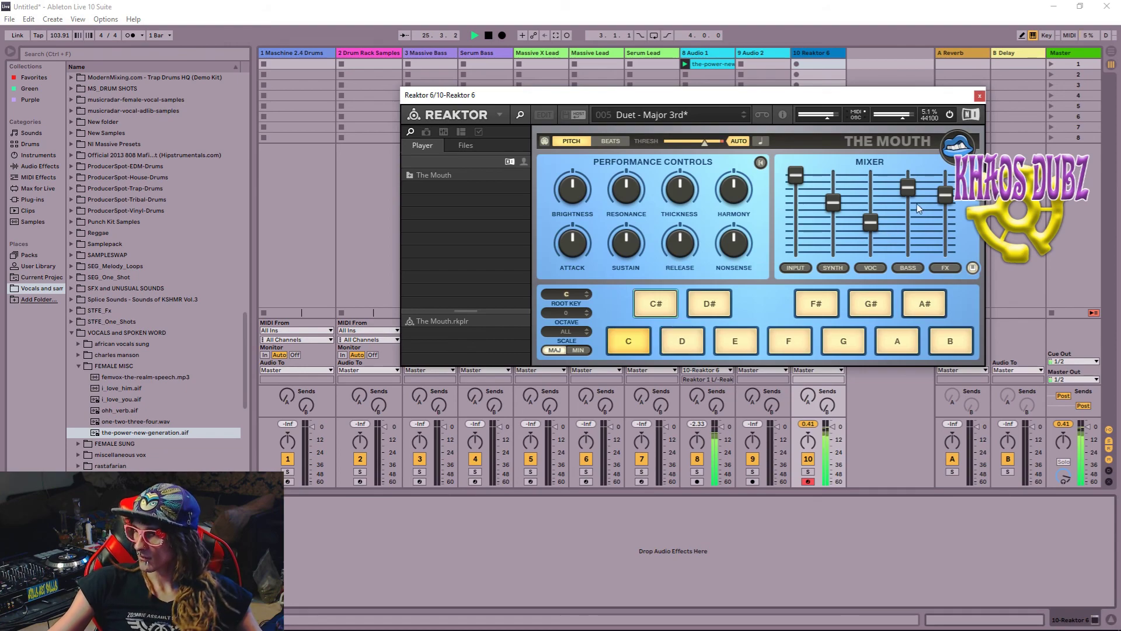
drag(908, 187, 908, 175)
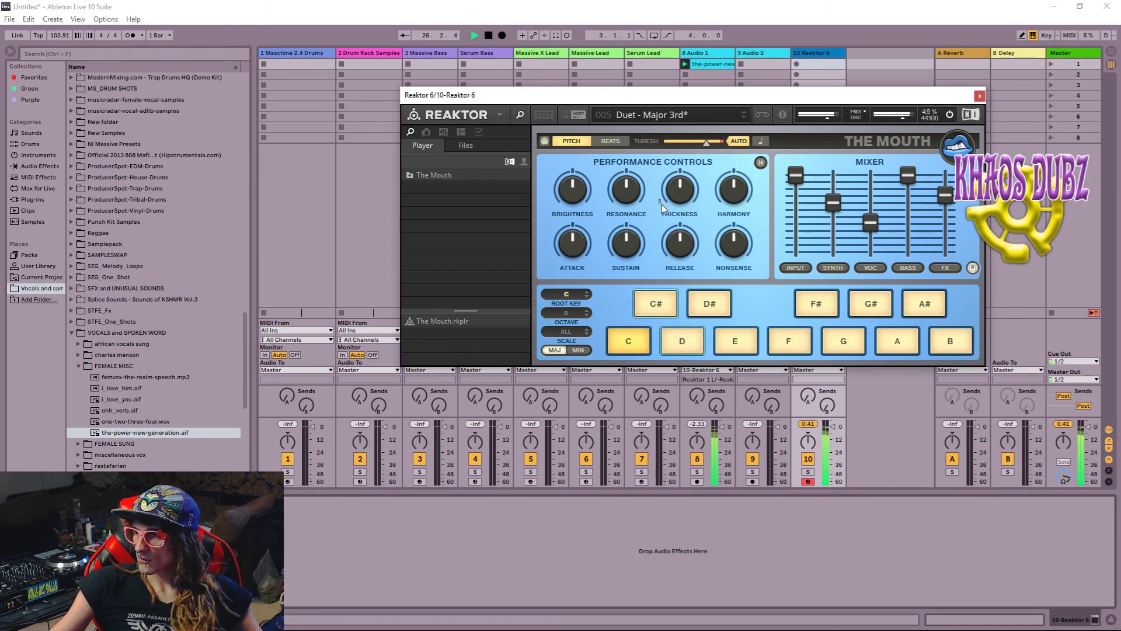
- Reduce Thickness and Sustain in the performance controls, and increase Nonsense, Harmony, Resonance and Attack
drag(661, 206, 677, 211)
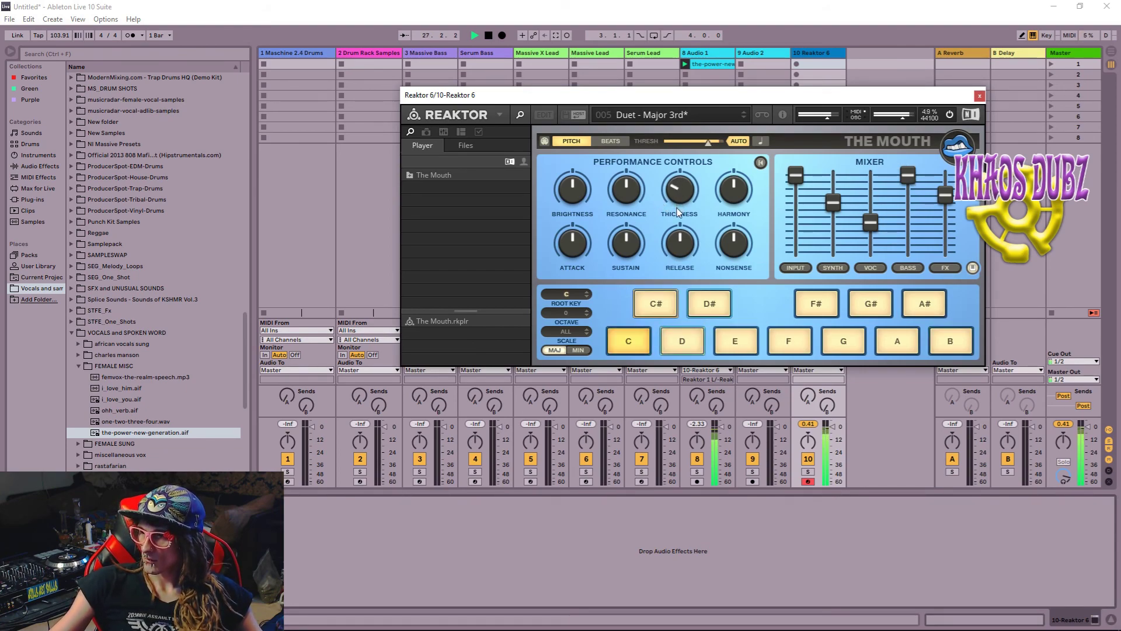
drag(734, 244, 734, 180)
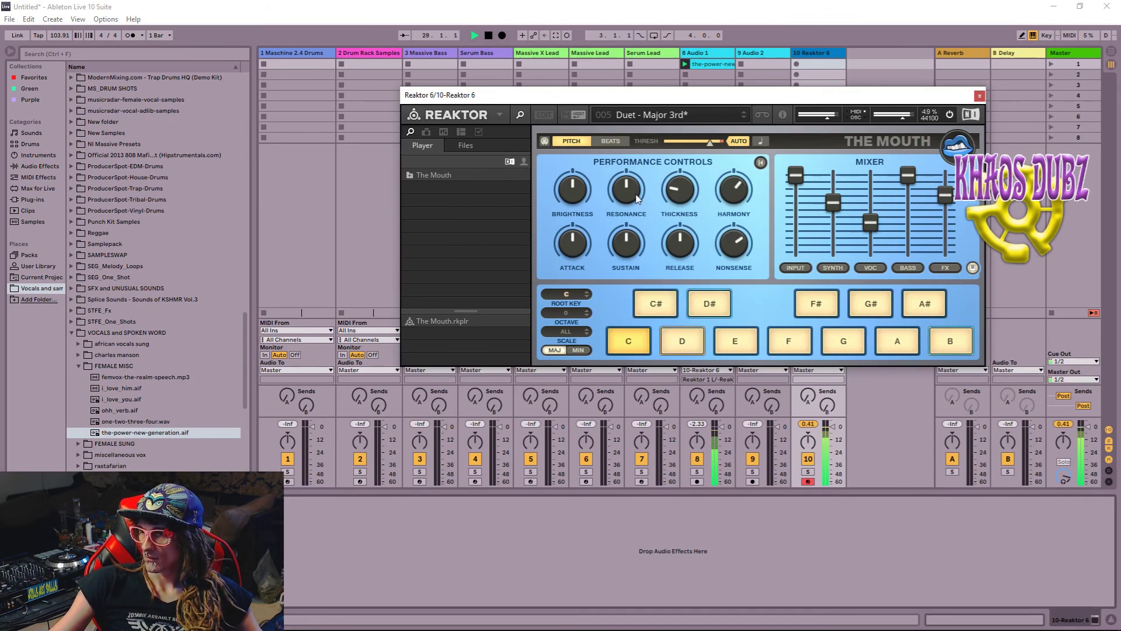
drag(638, 199, 644, 190)
drag(578, 270, 615, 264)
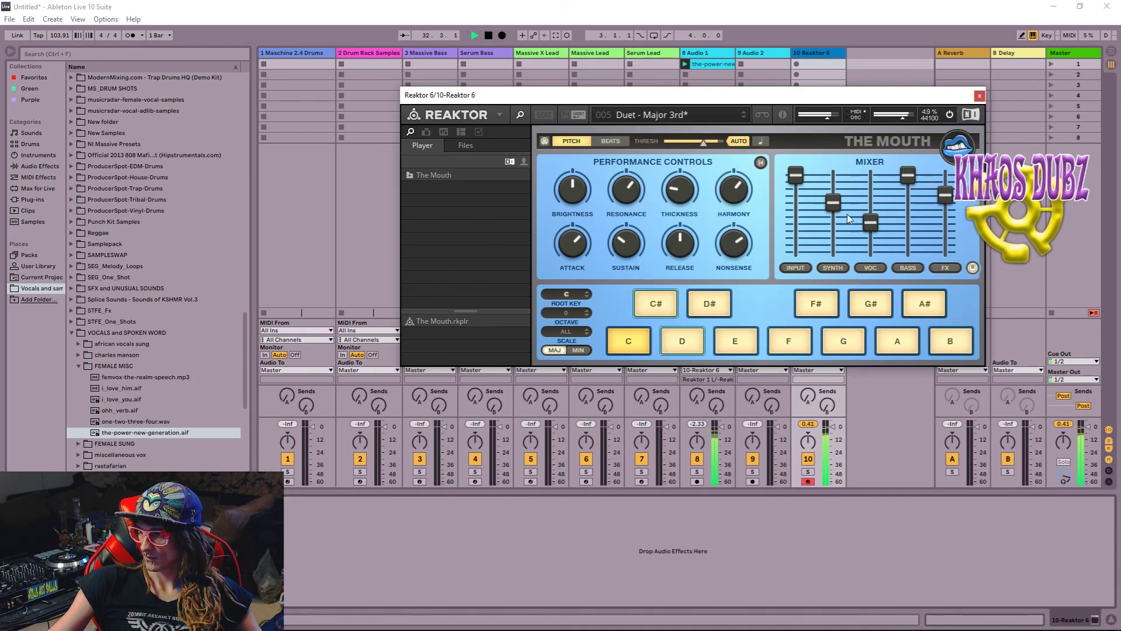
- Lower the Synth level slightly and the Input level moderately in The Mouth's mixer, and stop playback
drag(833, 202, 833, 213)
drag(795, 175, 798, 201)
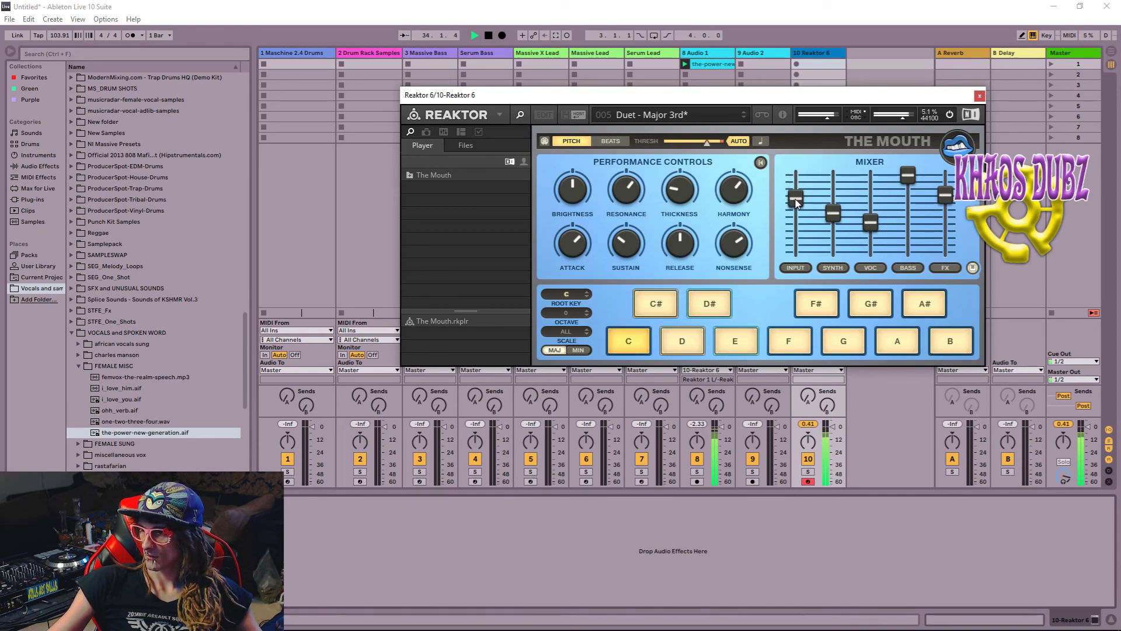
click(490, 13)
click(489, 35)
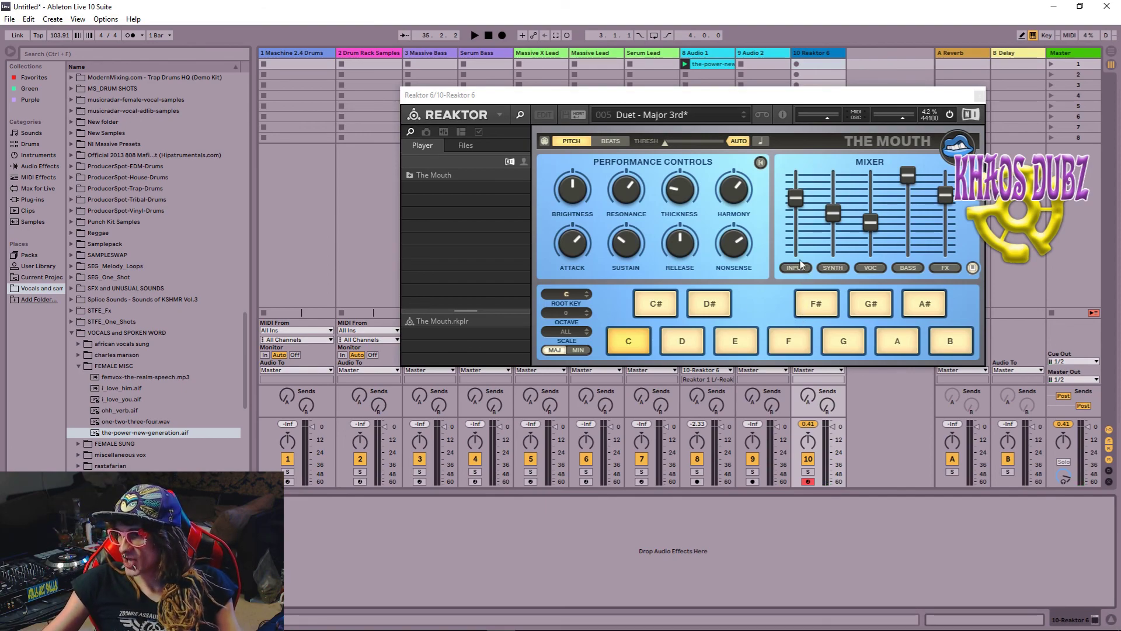
- Show the synth presets, restart playback from the beginning, and audition Filter Follower, Big Lead, Tuning, Open Saw and Funky
click(833, 268)
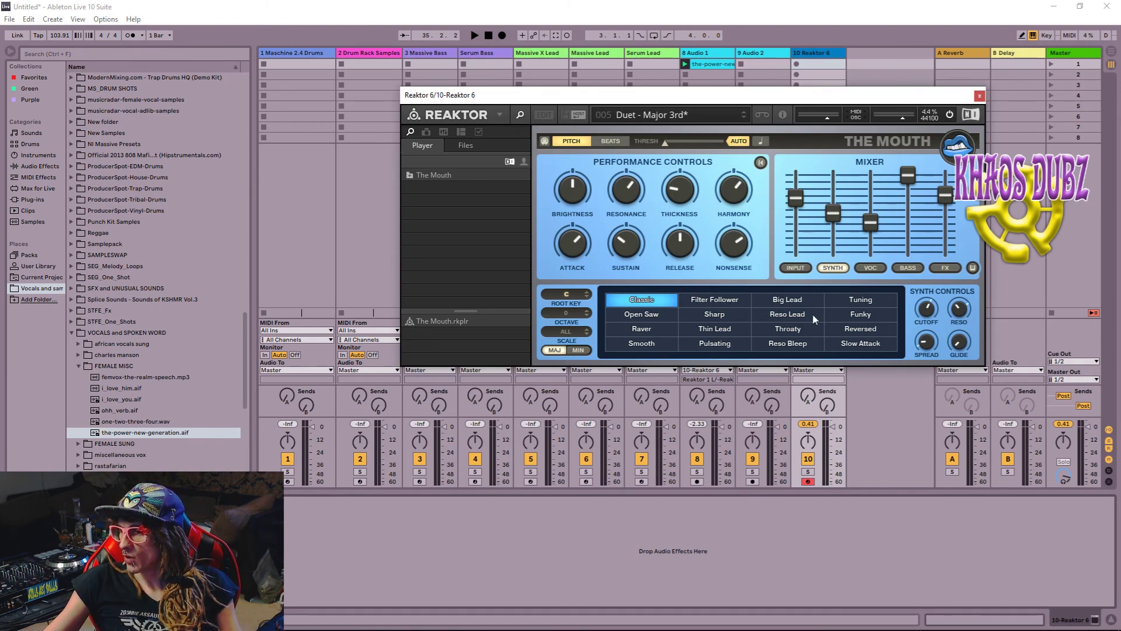
click(488, 35)
key(space)
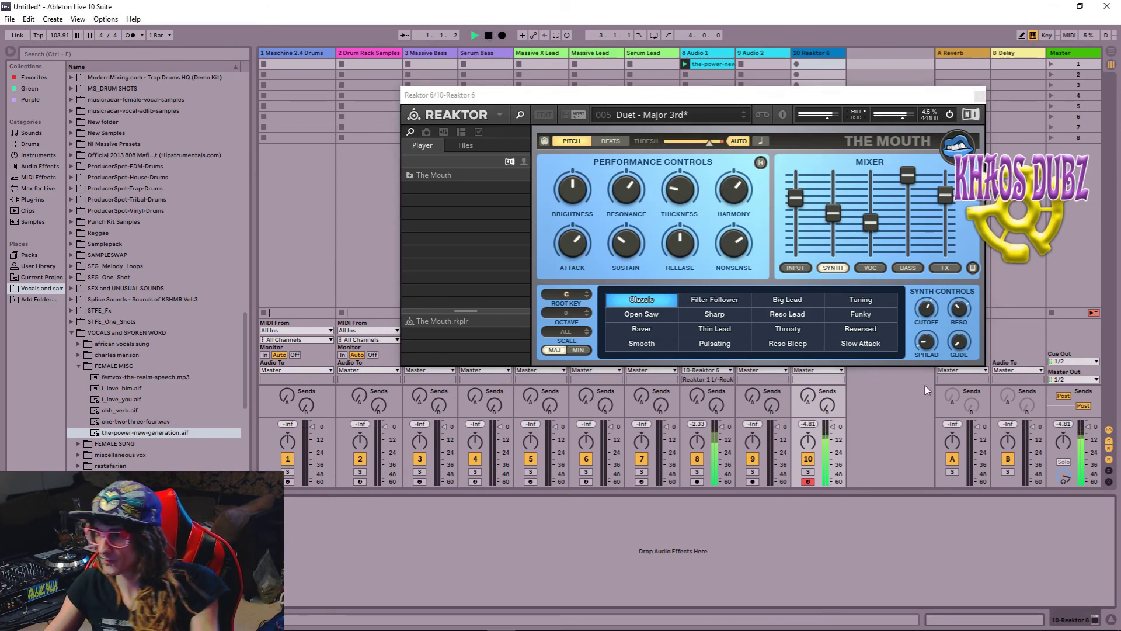
click(730, 302)
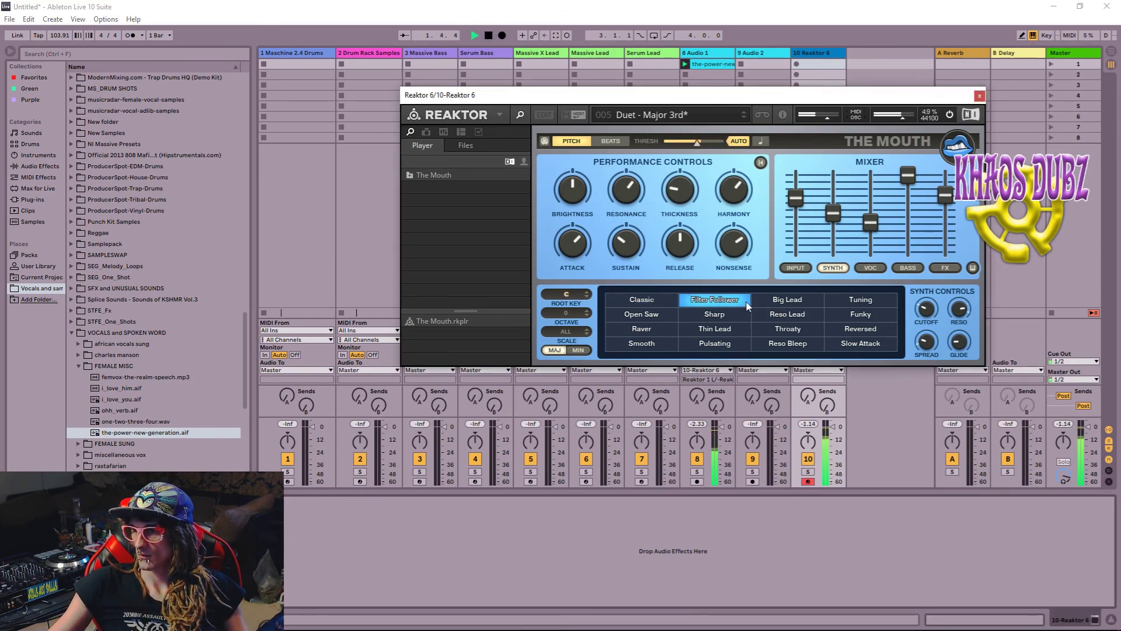
click(793, 301)
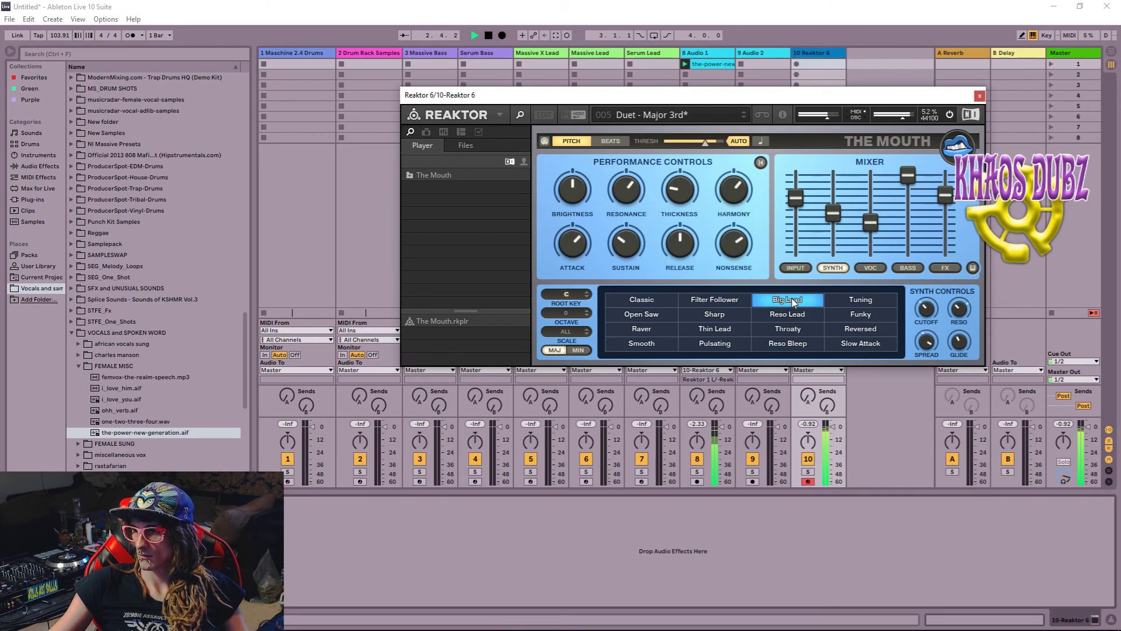
click(858, 302)
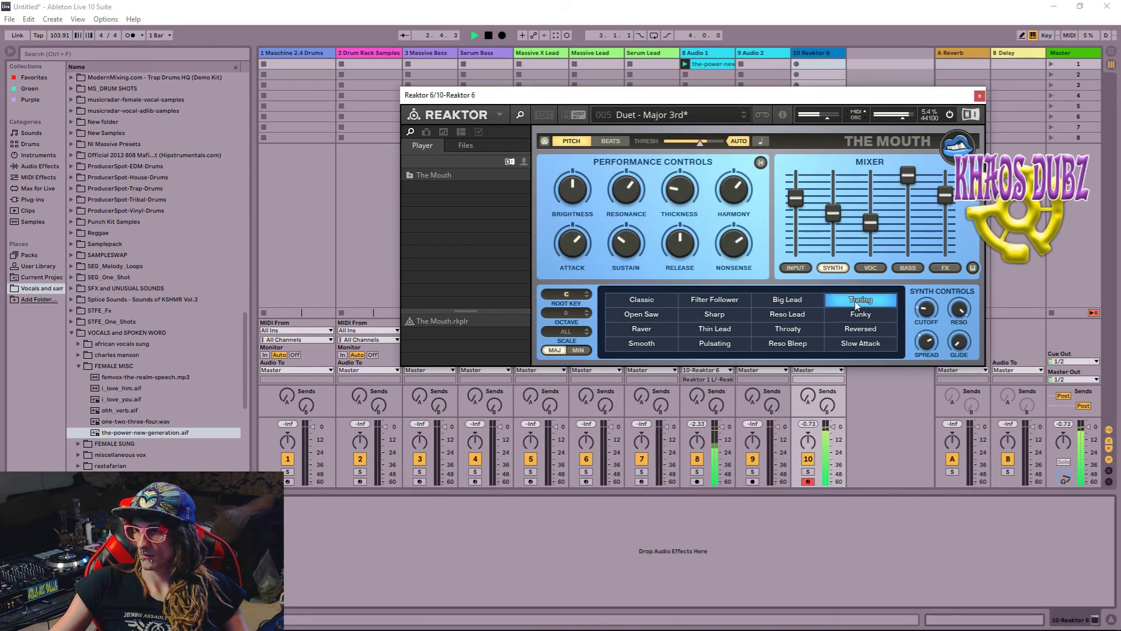
click(643, 316)
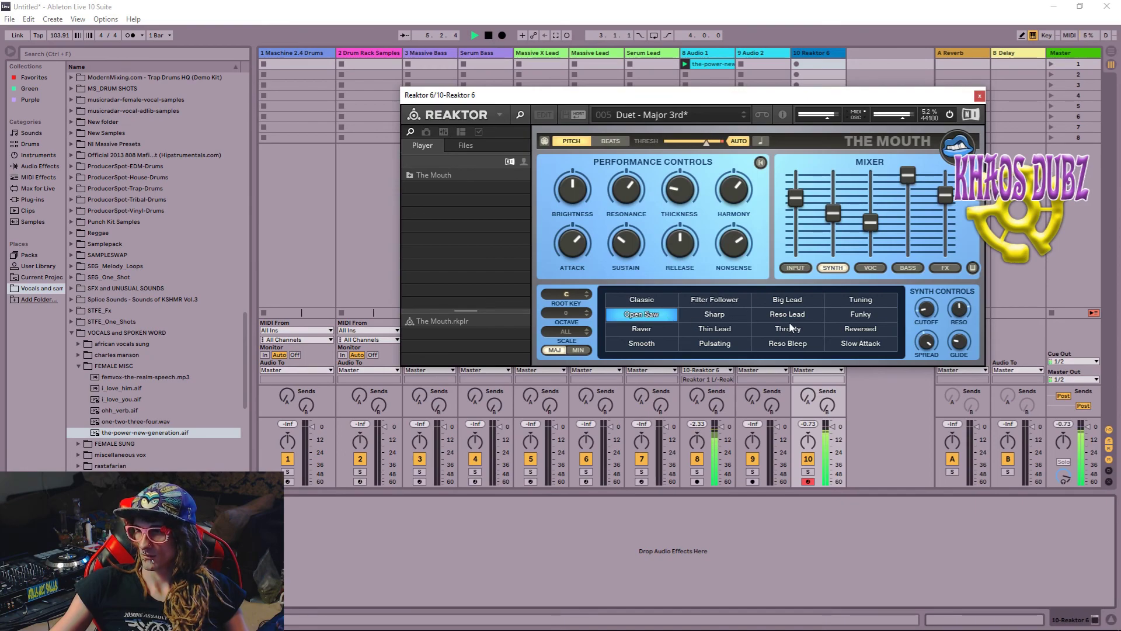
click(870, 316)
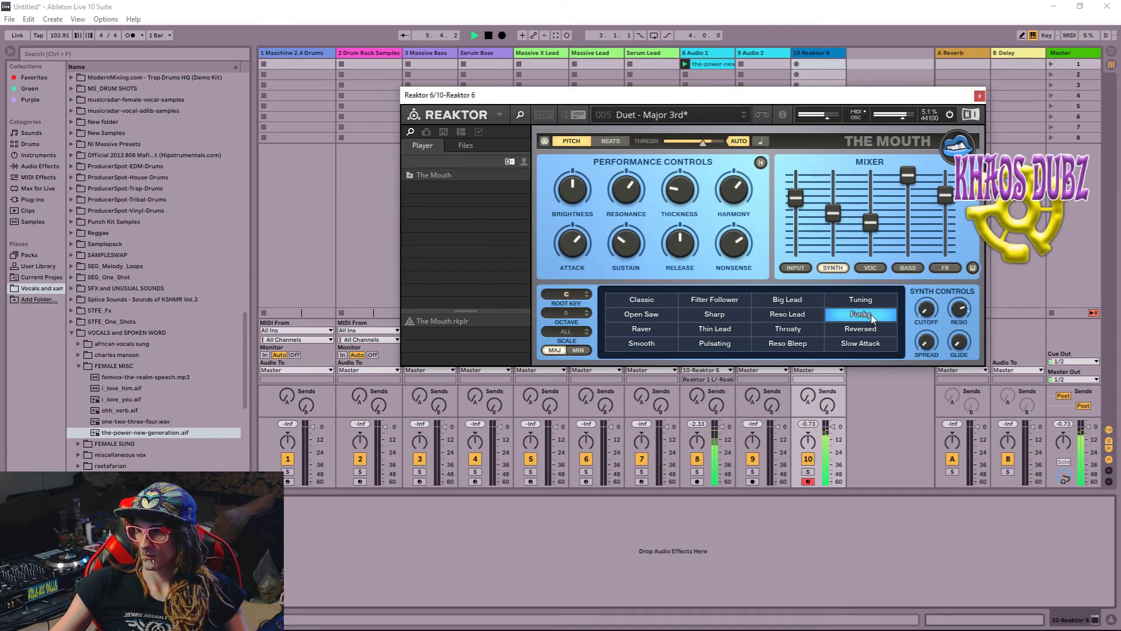
- Audition the Raver, Throaty, Reversed and Pulsating synth presets and return to Classic
click(647, 330)
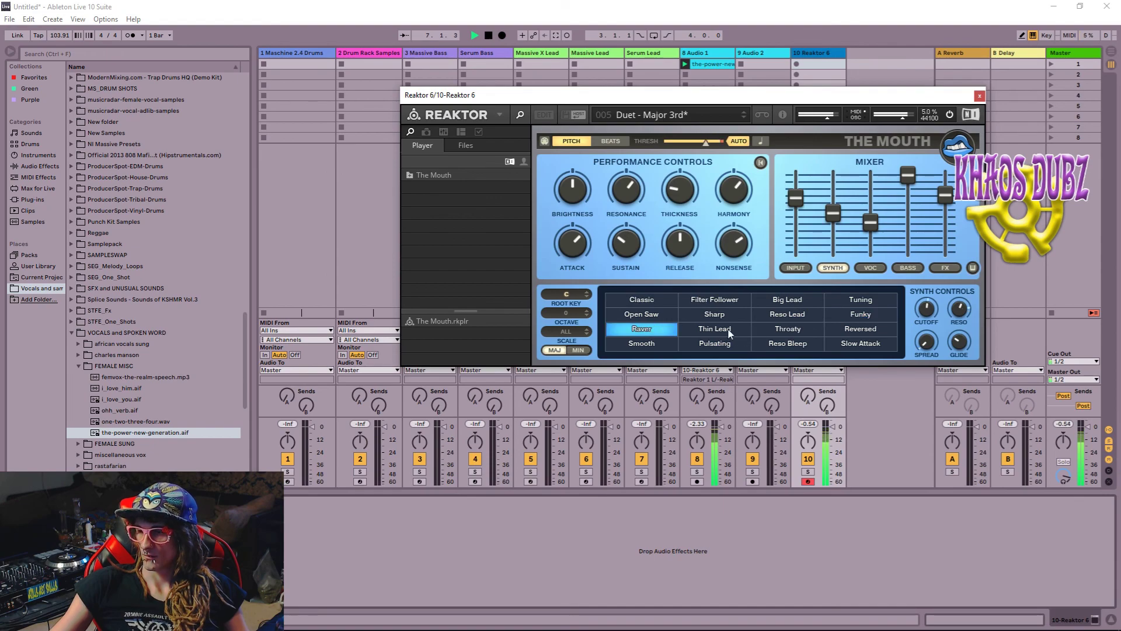
click(791, 331)
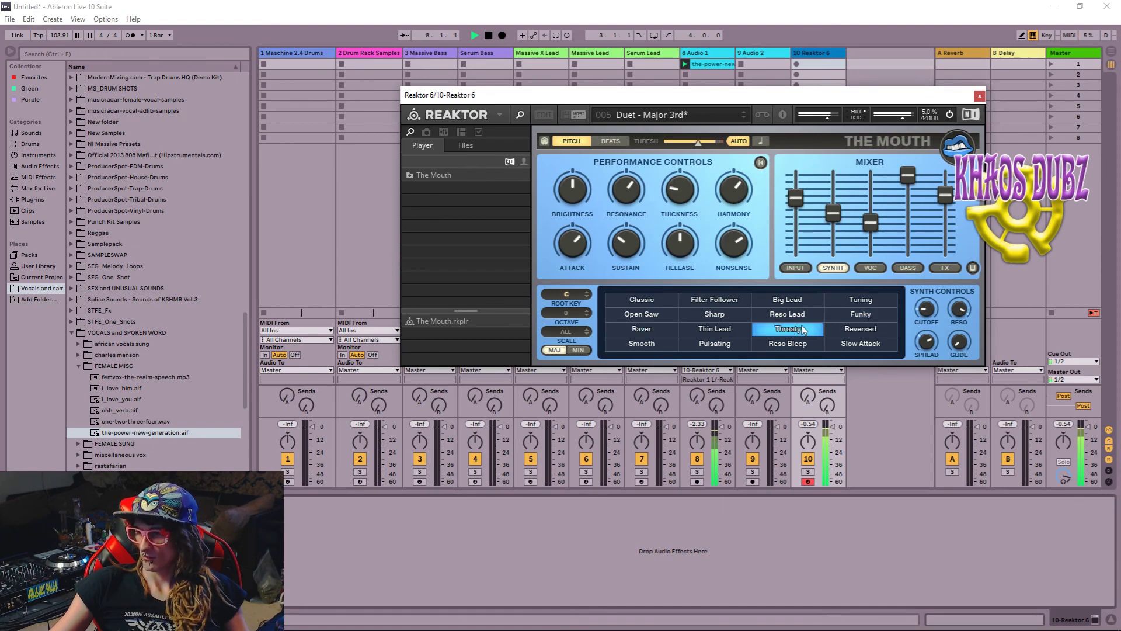
click(861, 331)
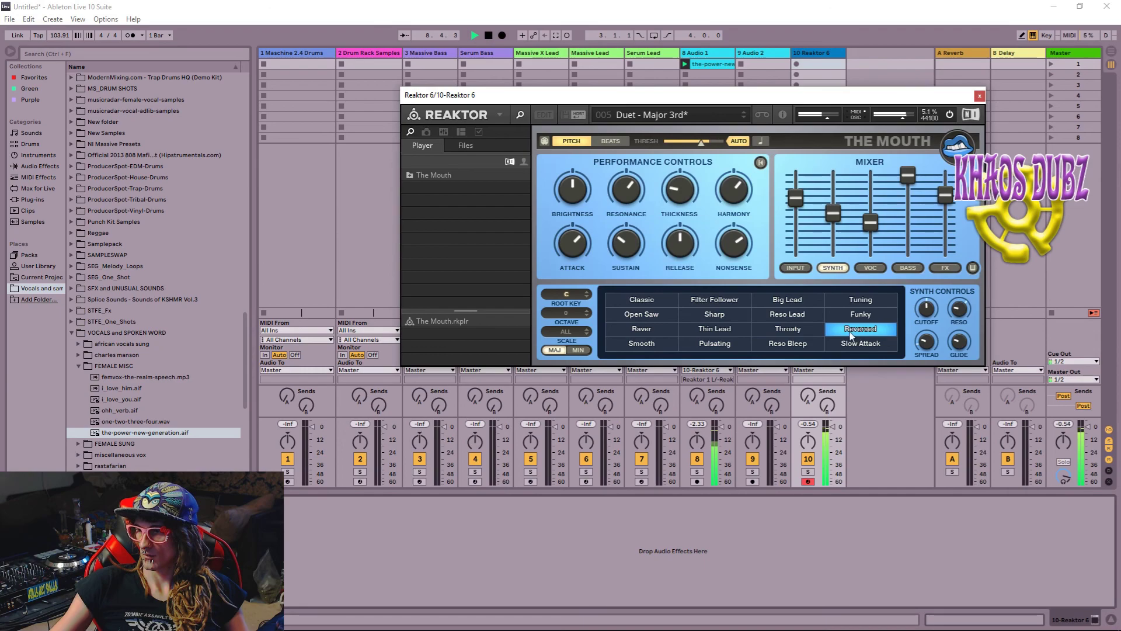
click(722, 344)
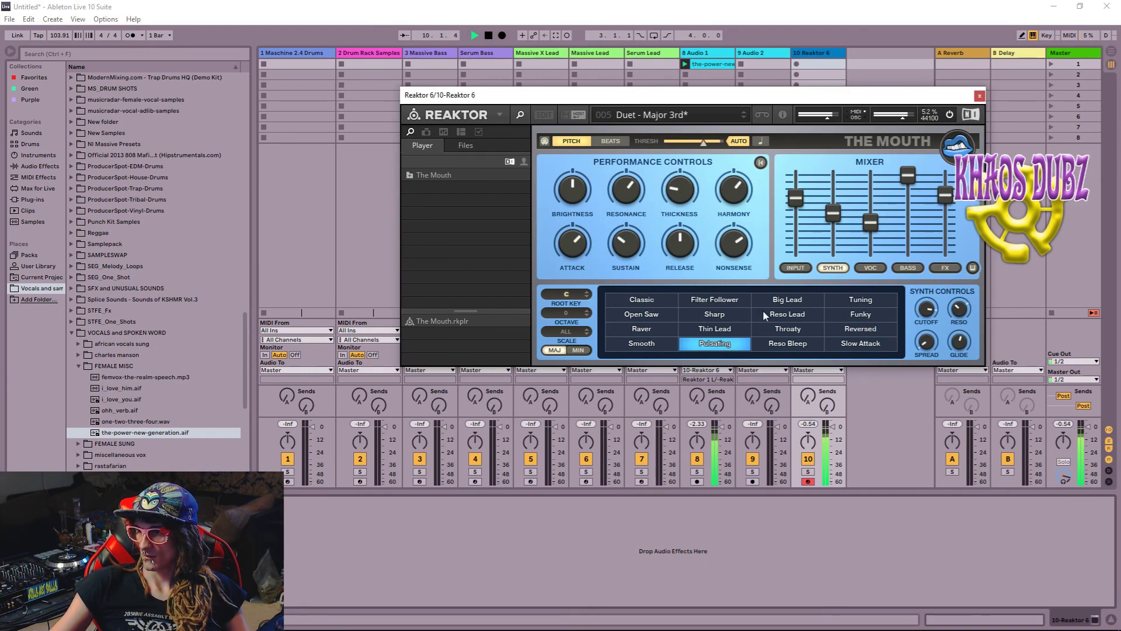
click(654, 304)
- Select the Bass 3 preset, raise the FX and Voc mixer levels slightly, and lower Input slightly
click(909, 268)
click(809, 306)
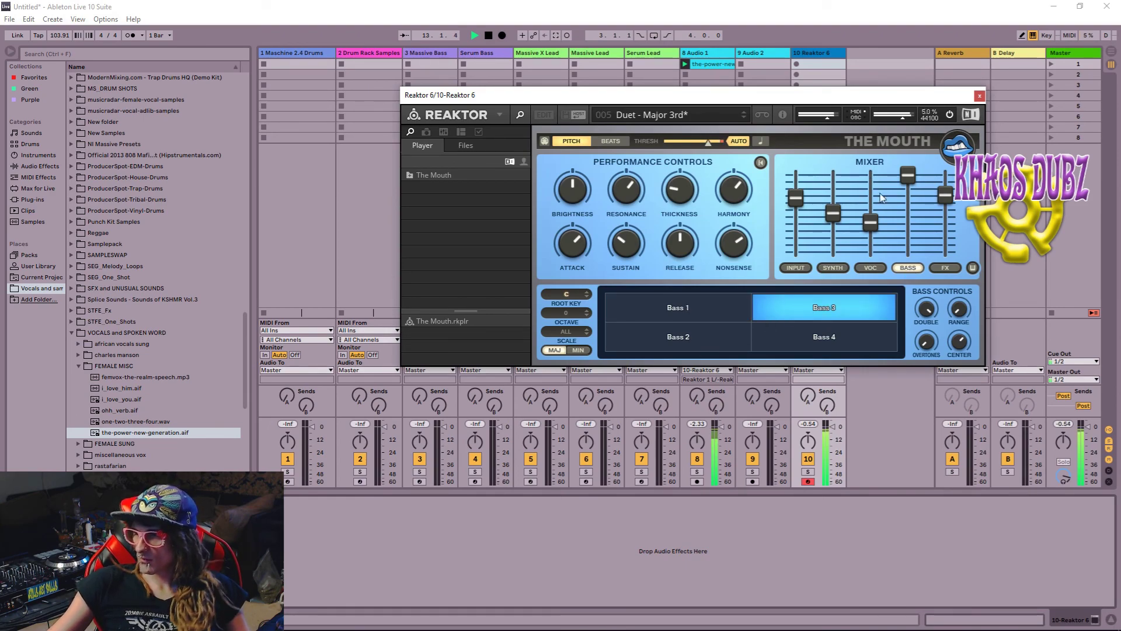
drag(945, 197, 945, 188)
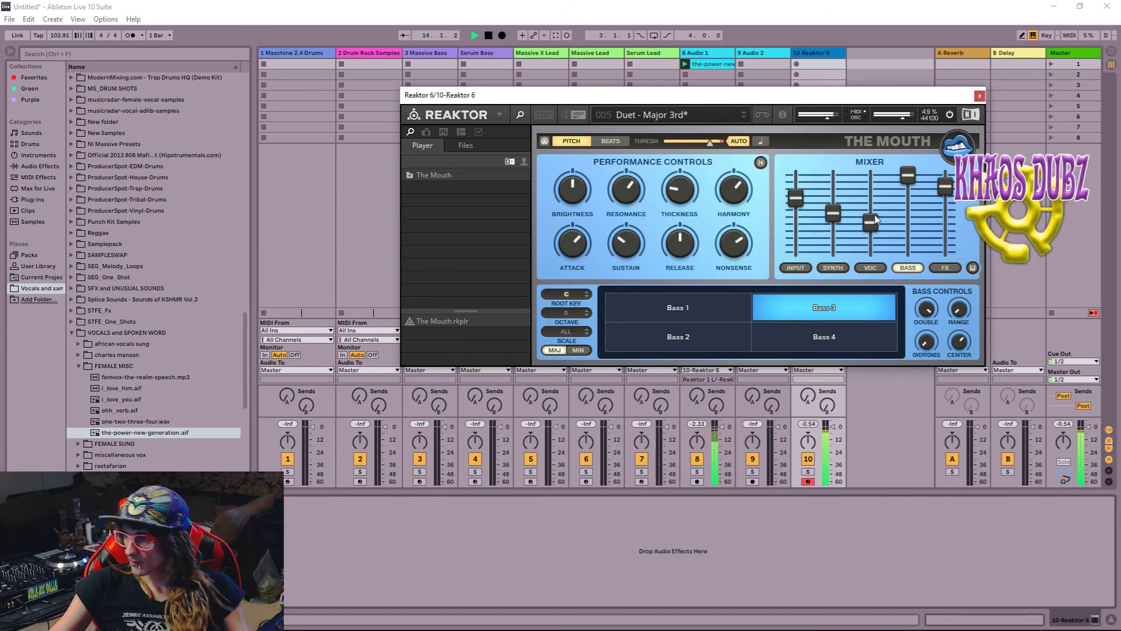
drag(870, 221, 872, 212)
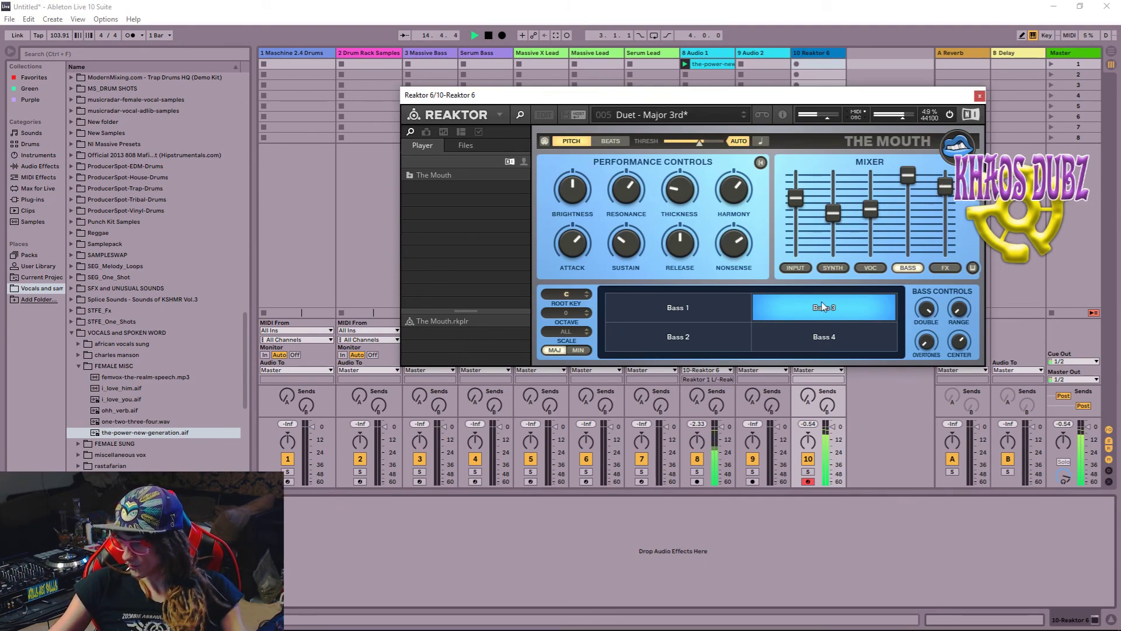
drag(795, 199, 795, 205)
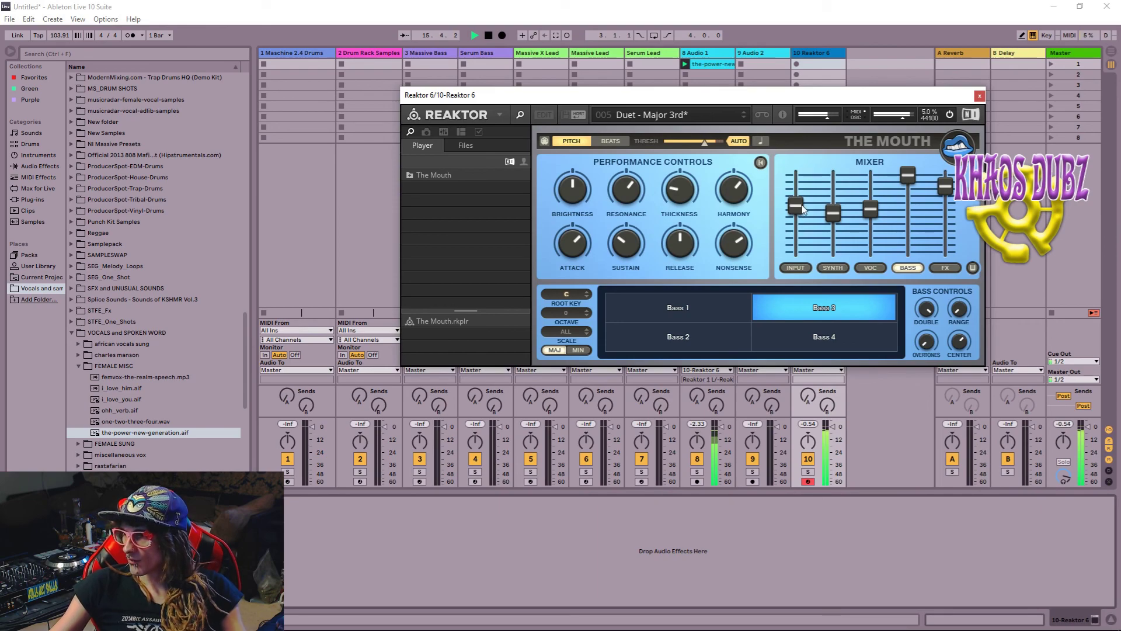
- Audition the Bass 2 and Bass 4 presets and return to Bass 3
click(672, 345)
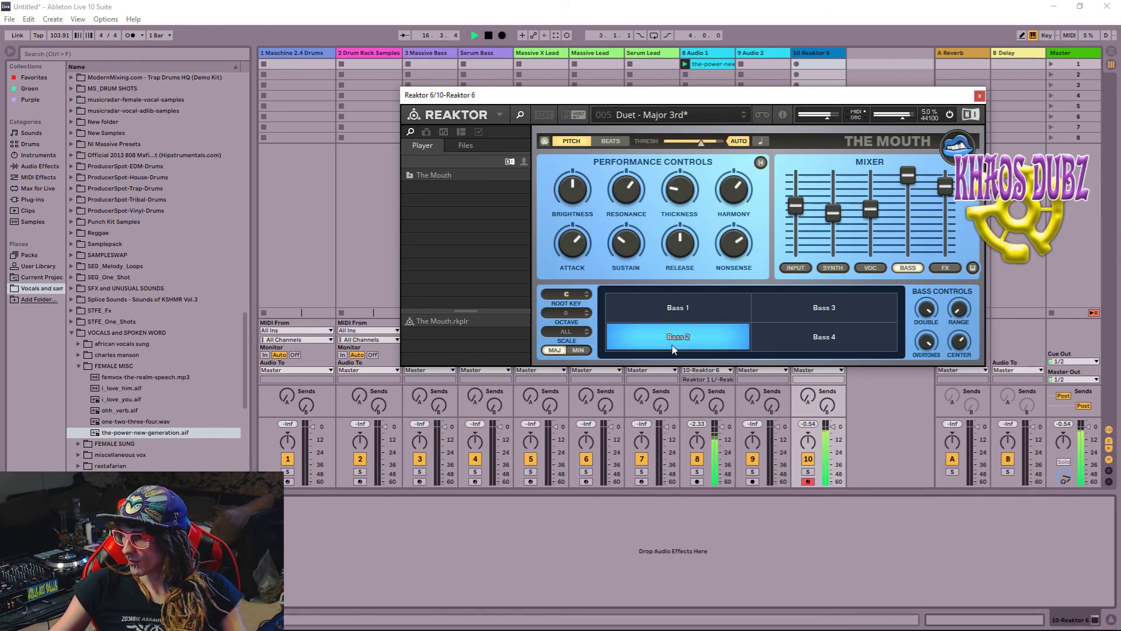
click(812, 340)
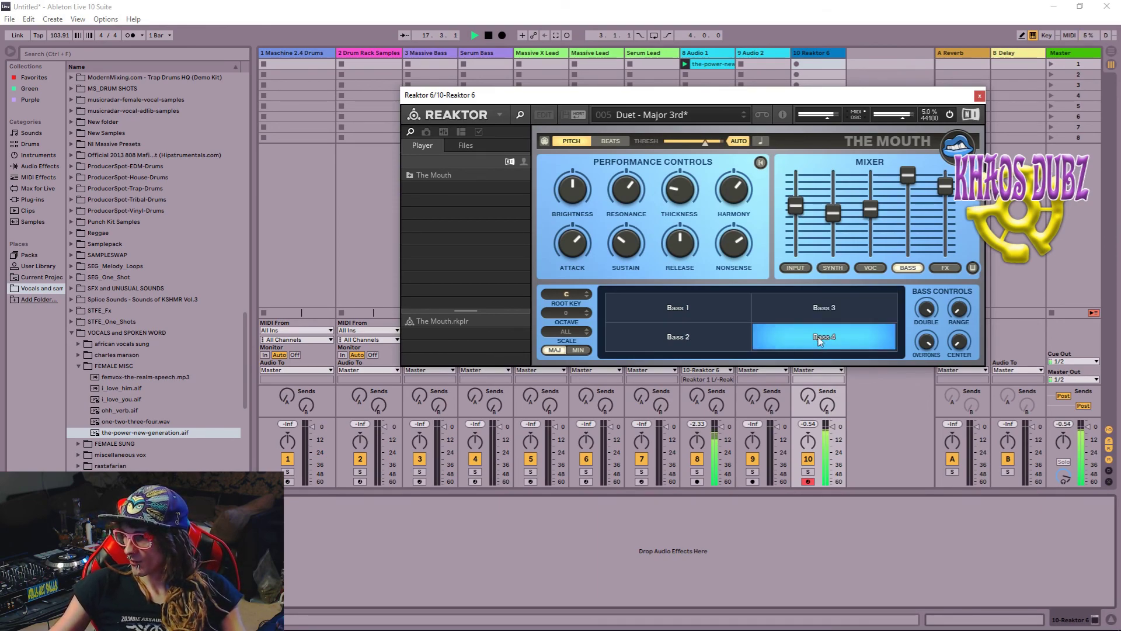
click(842, 311)
- Try the Slapback, Squish and Dub Delay FX presets, settle on Hold, and stop playback
click(944, 268)
click(721, 321)
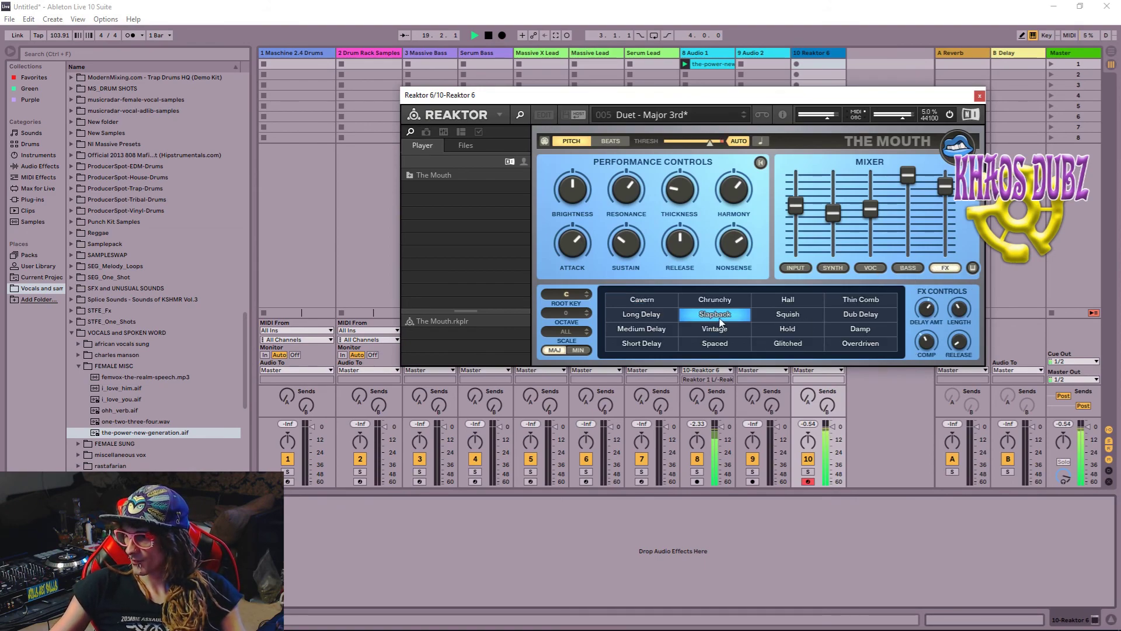
click(799, 316)
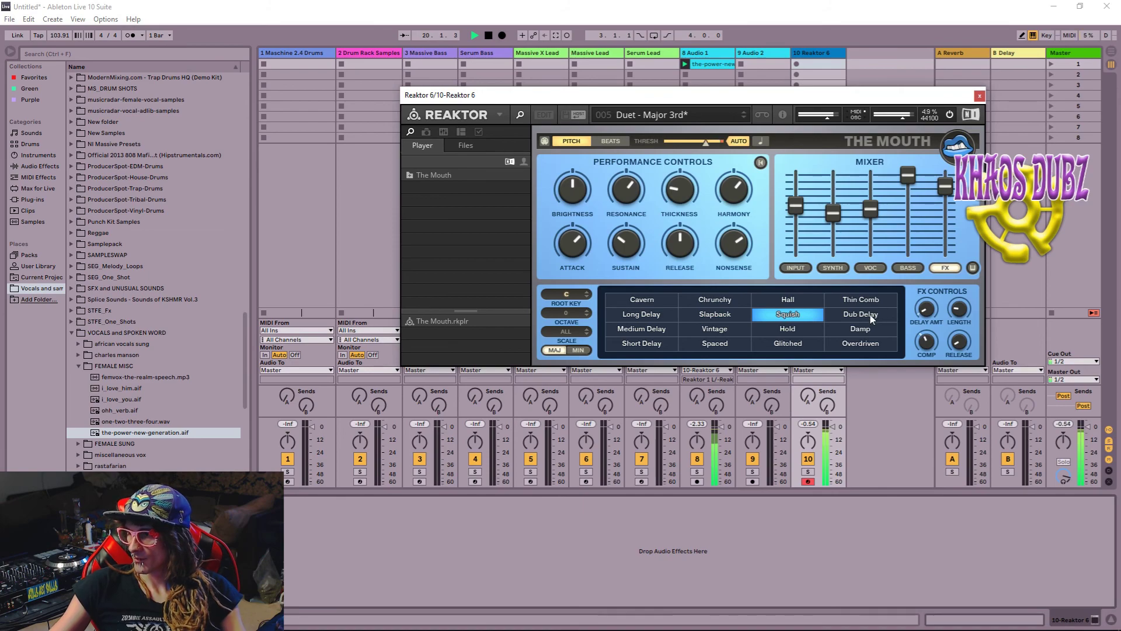
click(867, 319)
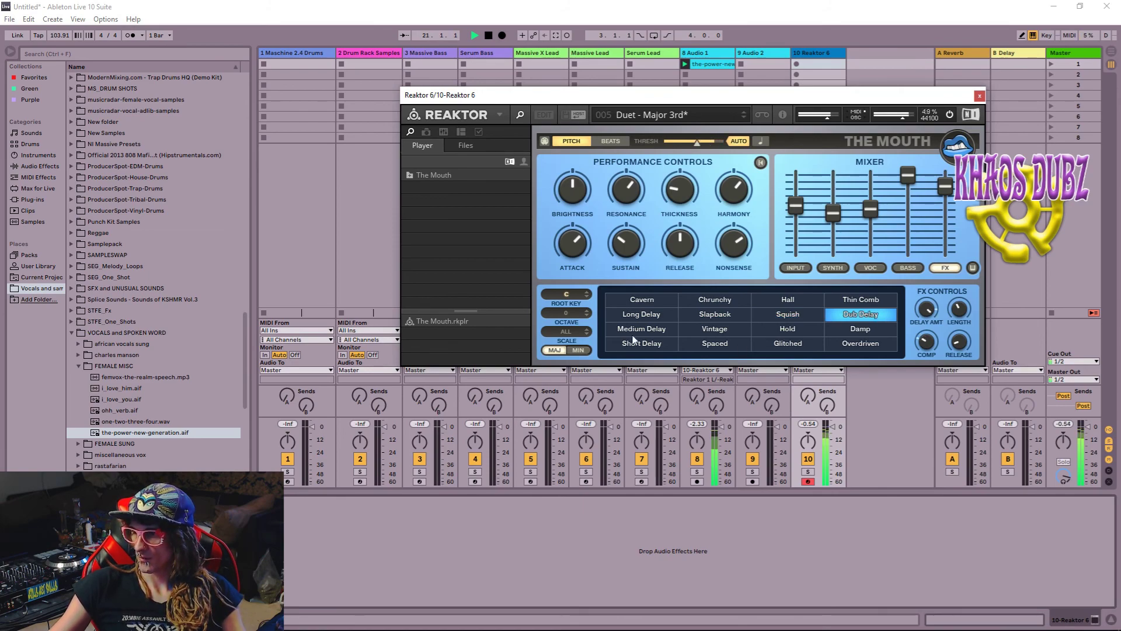
click(797, 329)
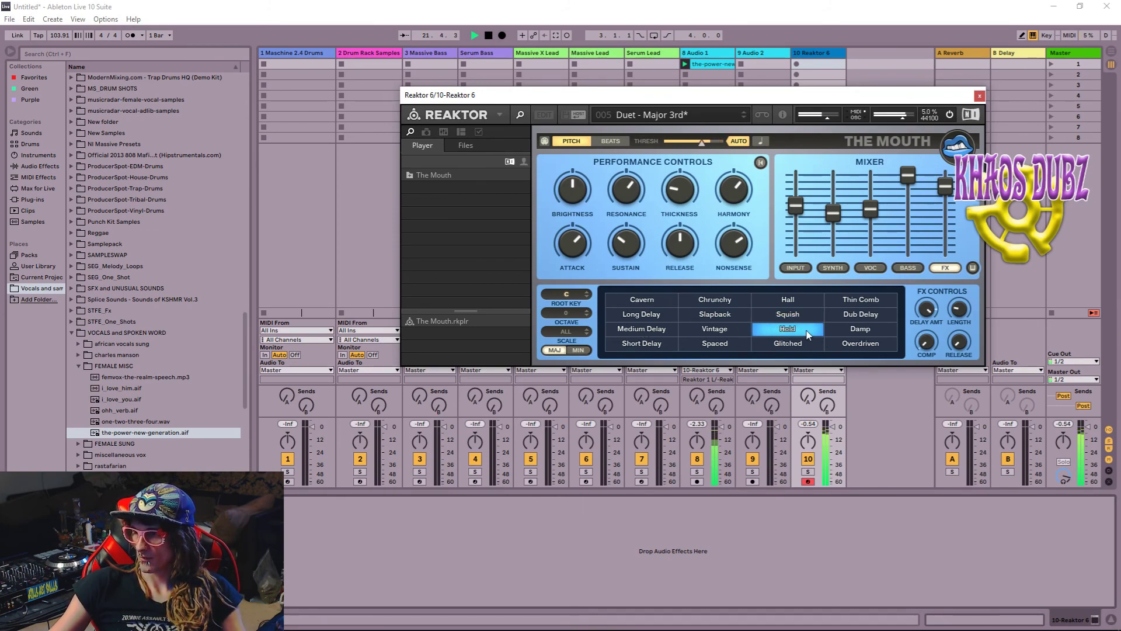
click(488, 35)
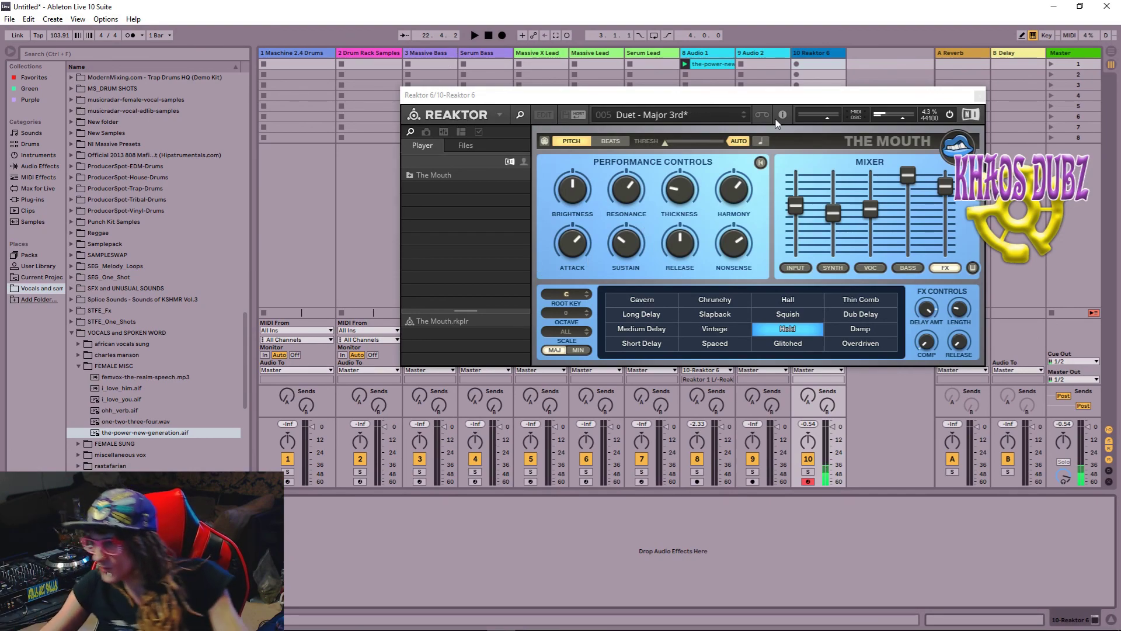
- Restart playback and audition the snapshots one by one from Duet - Minor 3rd through Monotone Robo
key(space)
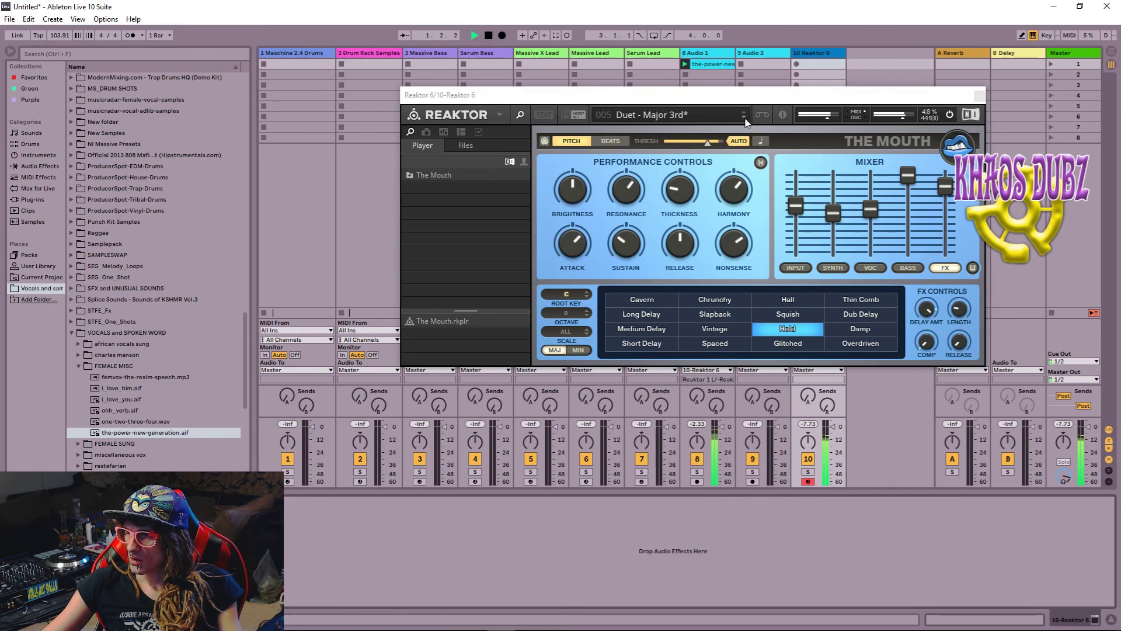
click(744, 117)
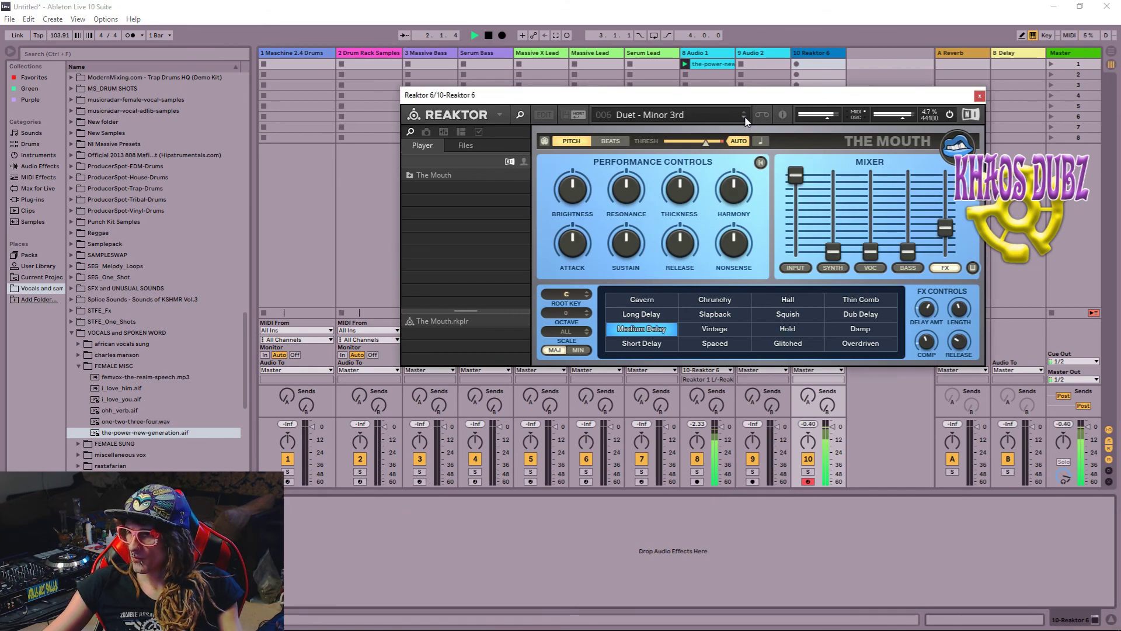
click(744, 117)
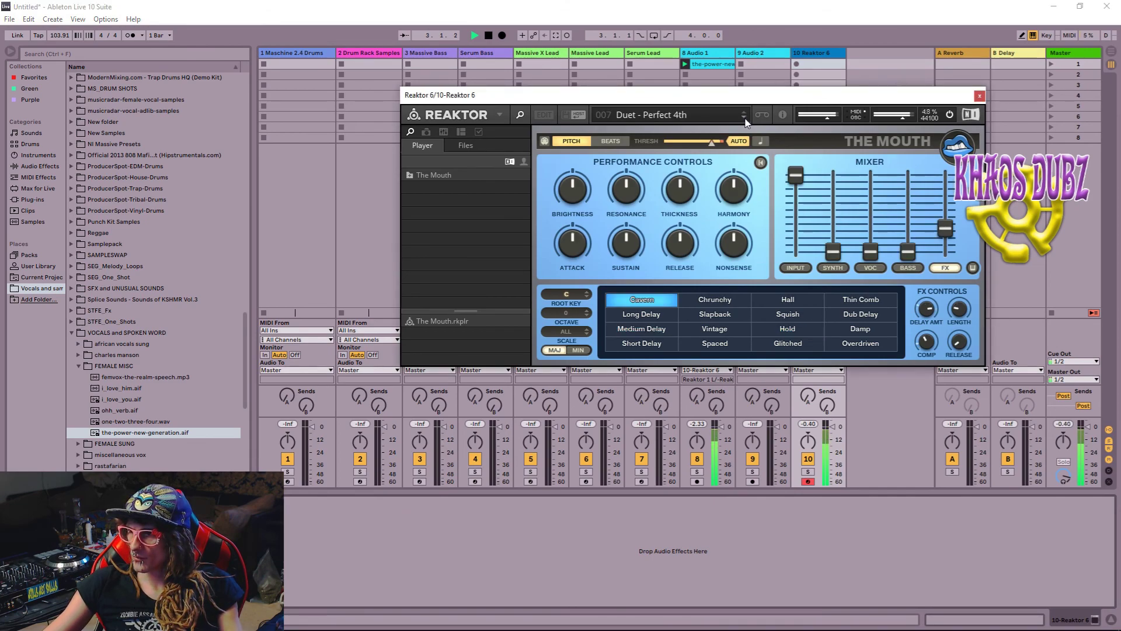
click(744, 118)
click(744, 117)
click(744, 118)
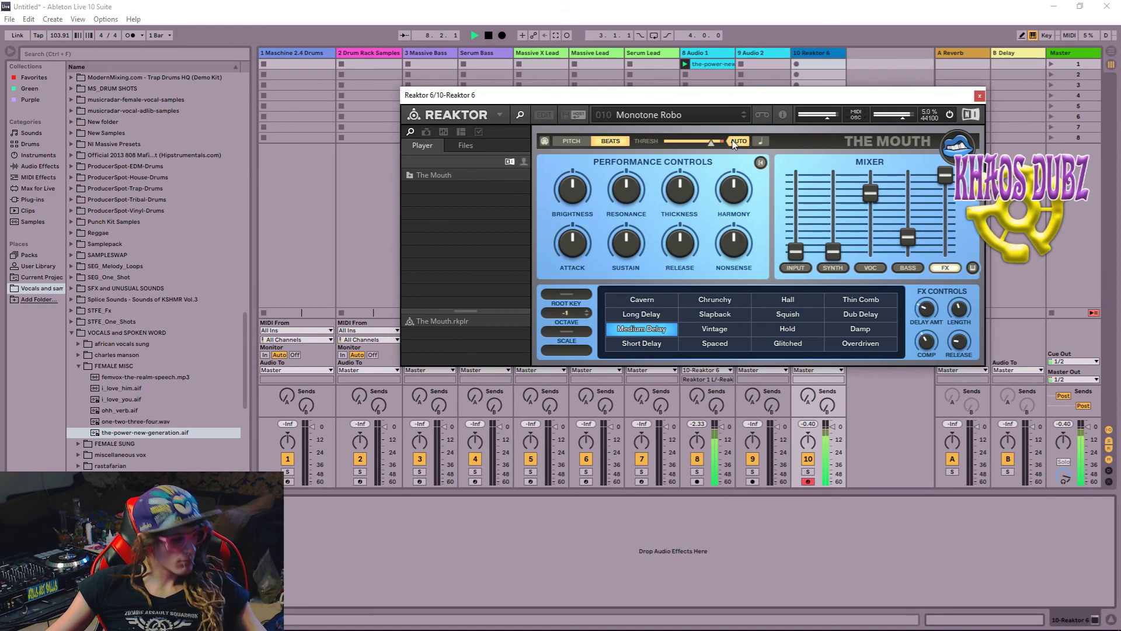
right_click(724, 178)
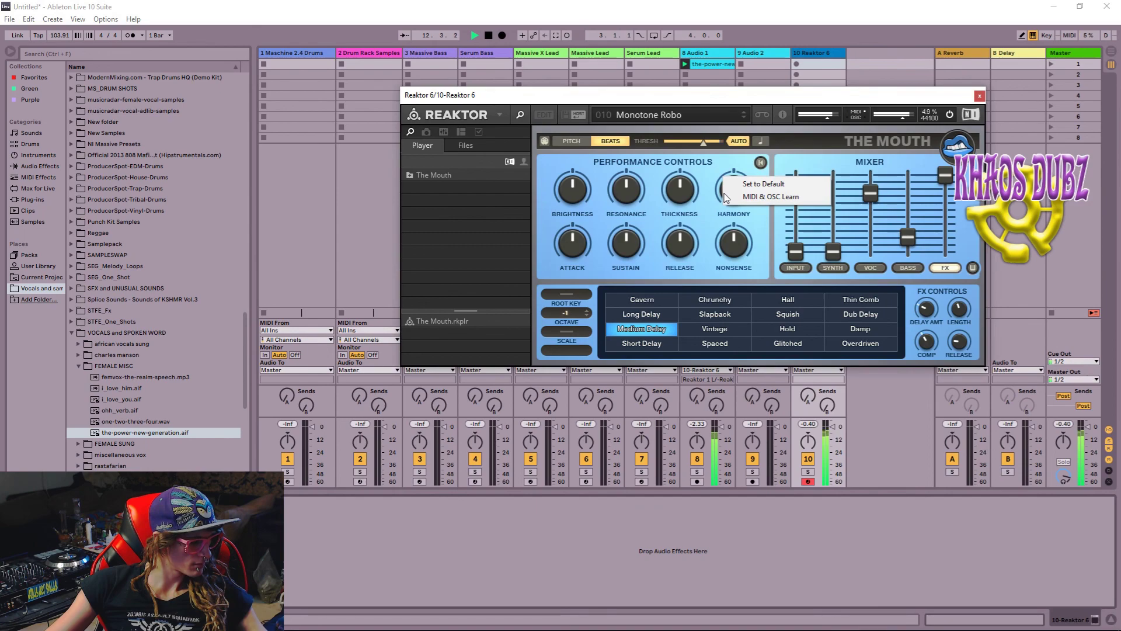
- Audition the Cheeky Devil, Big Brobot, Vocal Chords 1, Vocal Chords 2 and Vocal Chords 3 snapshots
click(744, 118)
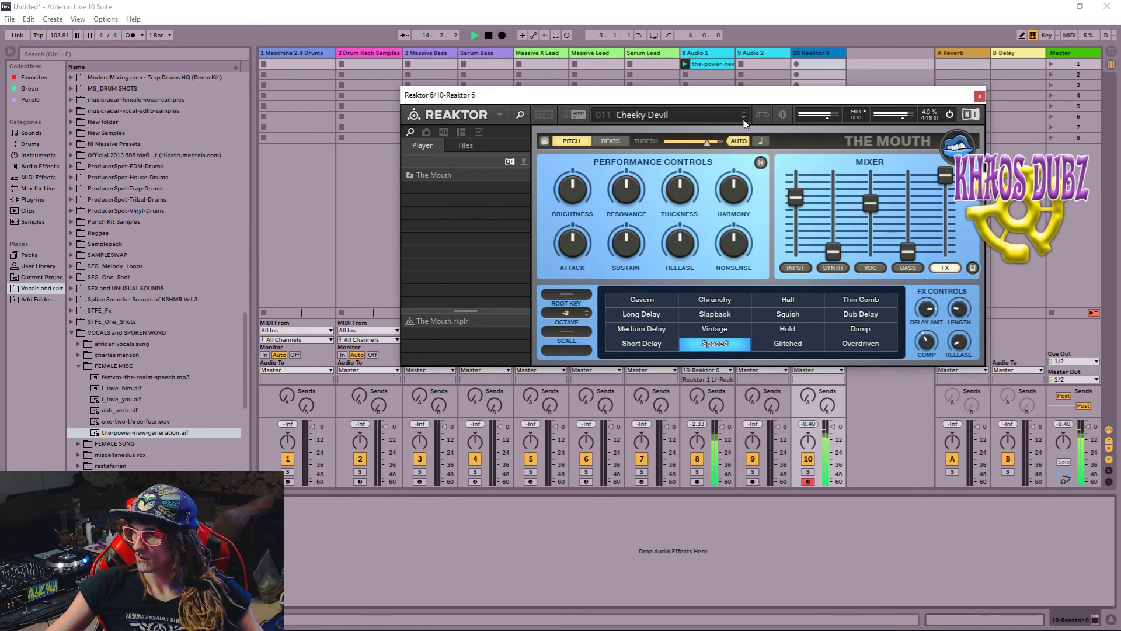
click(745, 119)
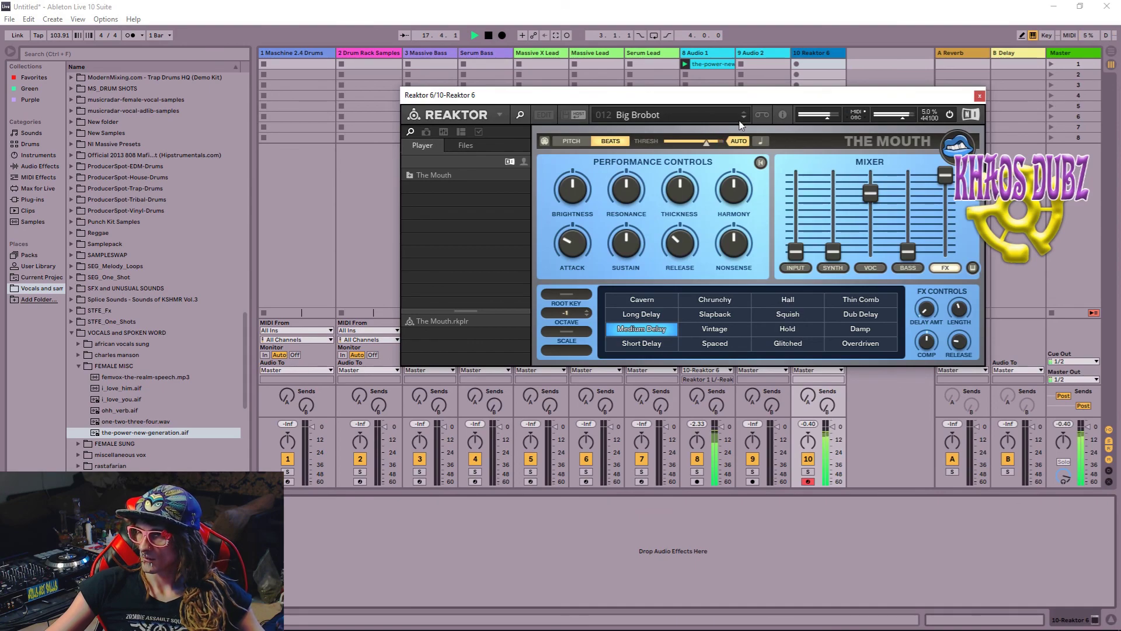
click(741, 121)
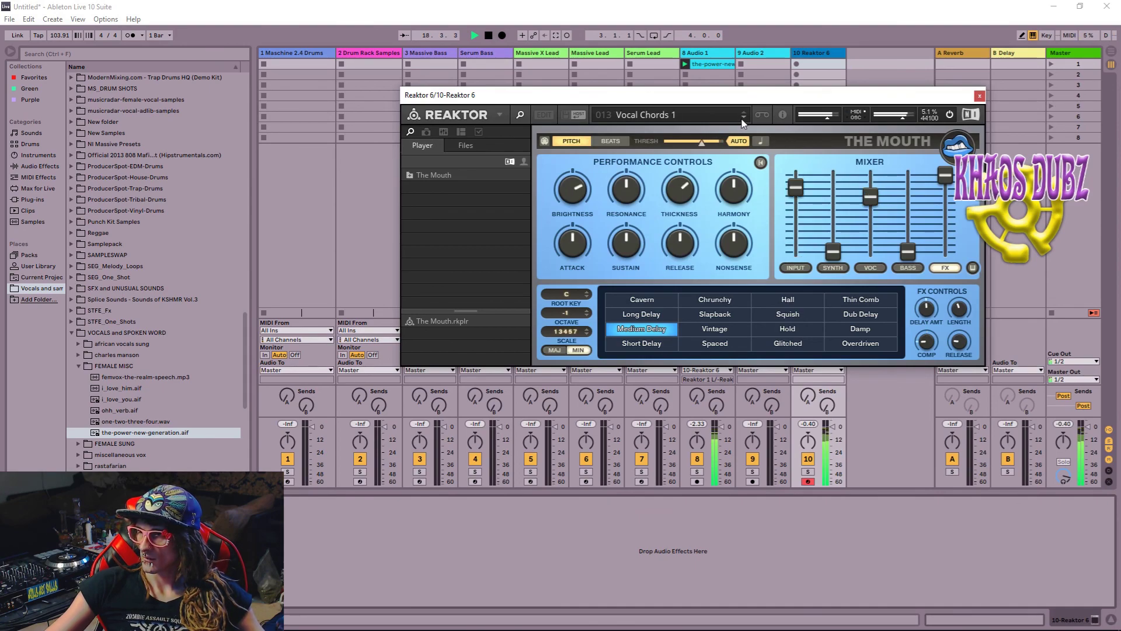
click(742, 120)
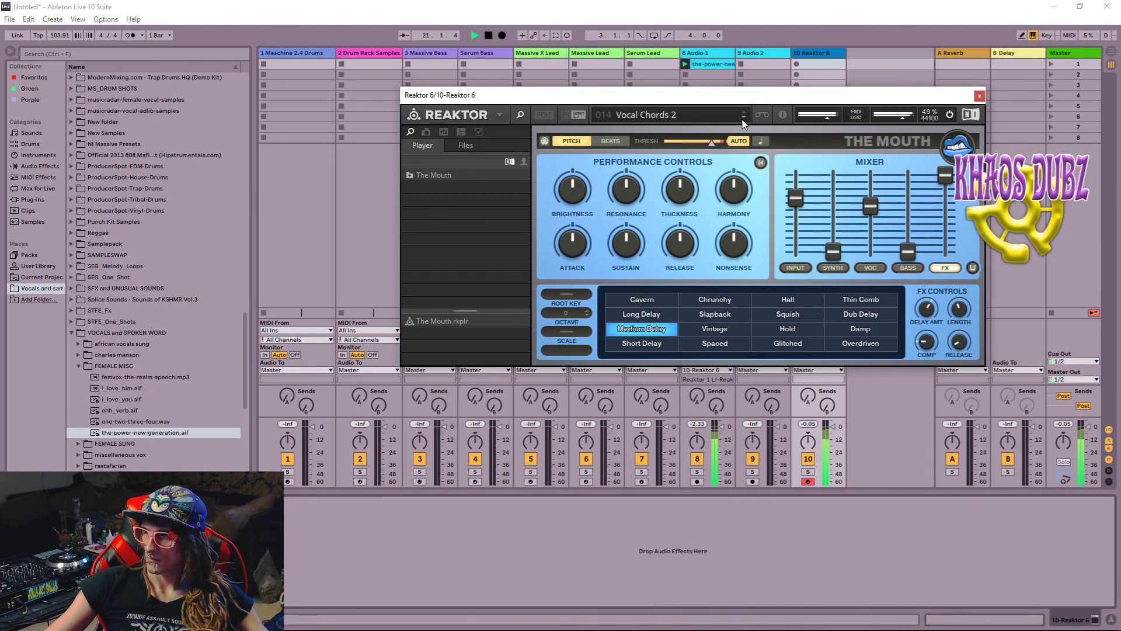
click(743, 121)
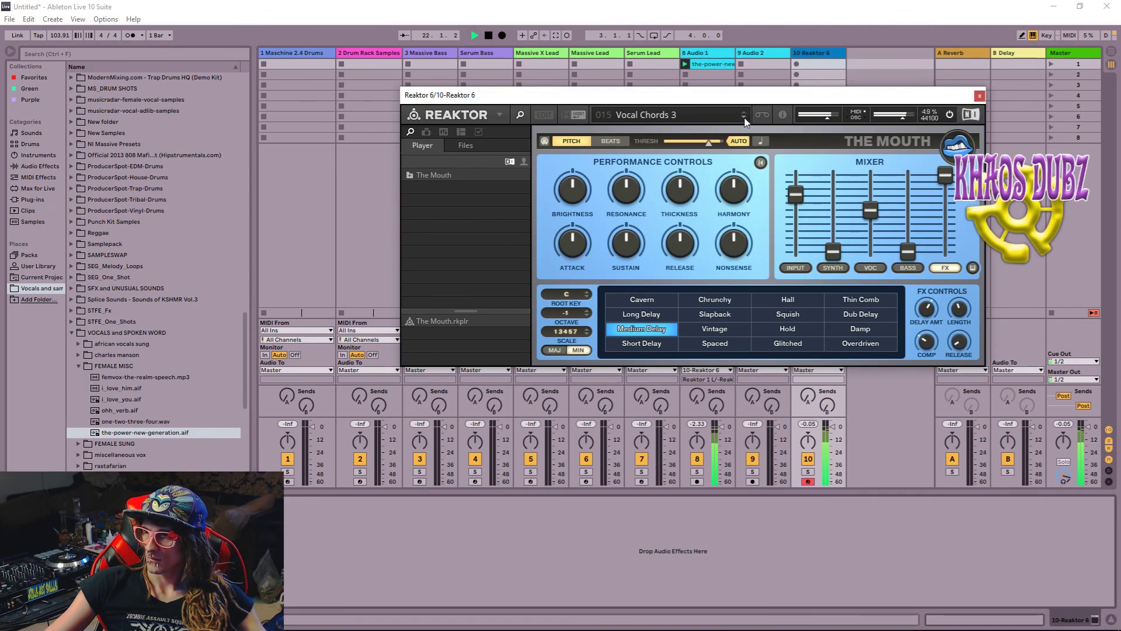
- Step through the Mus-o-bot and Walking Tapedeck snapshots and load Hard Plastic
click(744, 120)
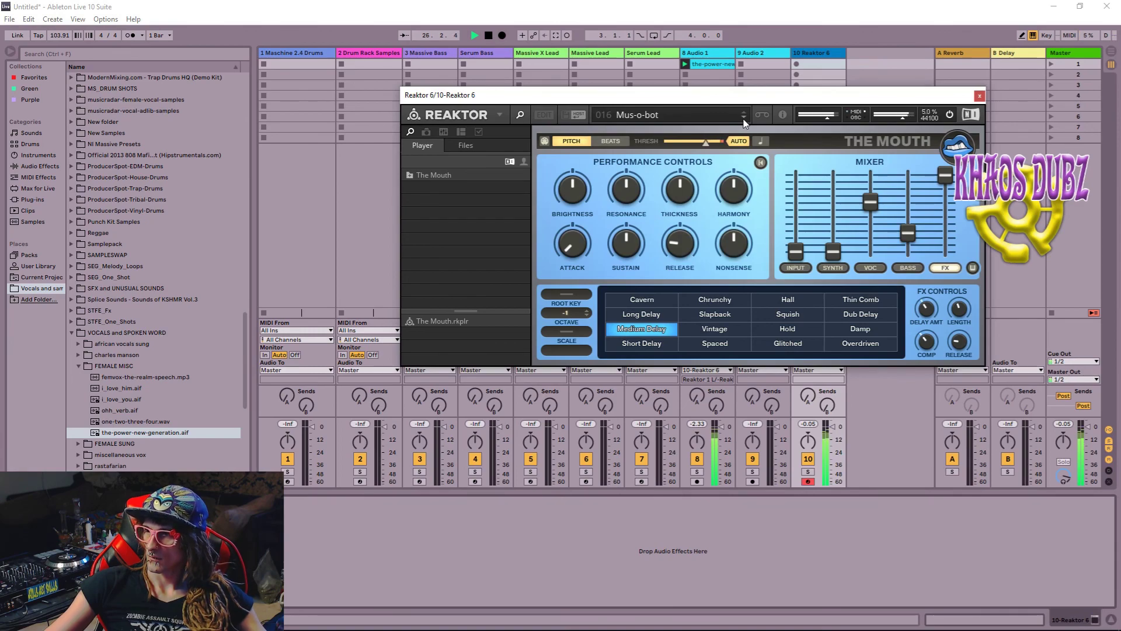
click(744, 118)
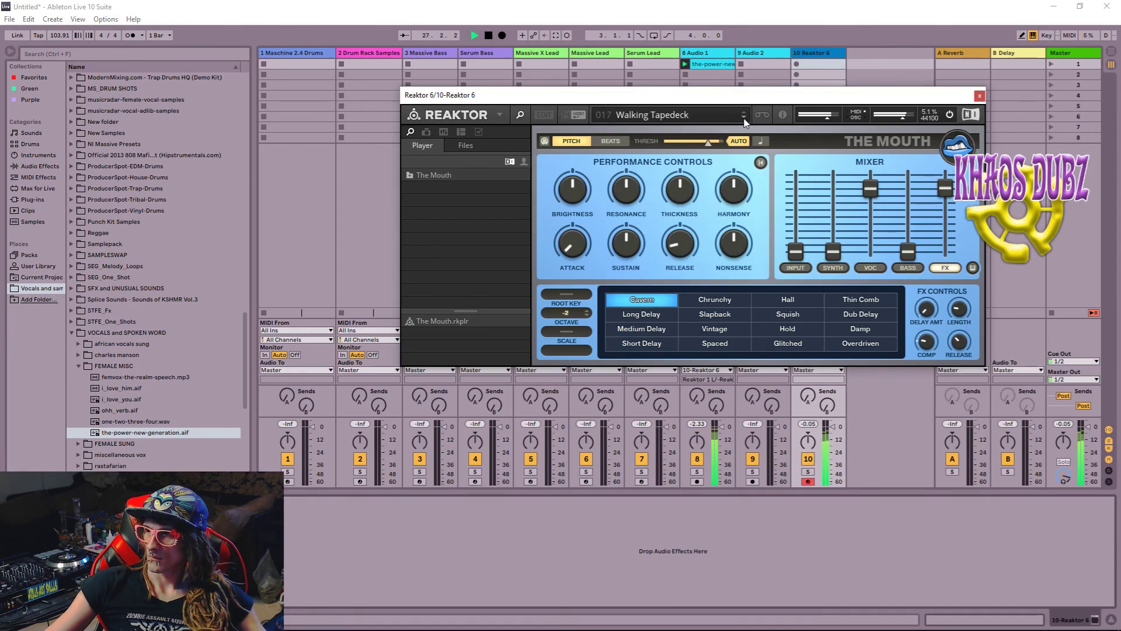
click(744, 118)
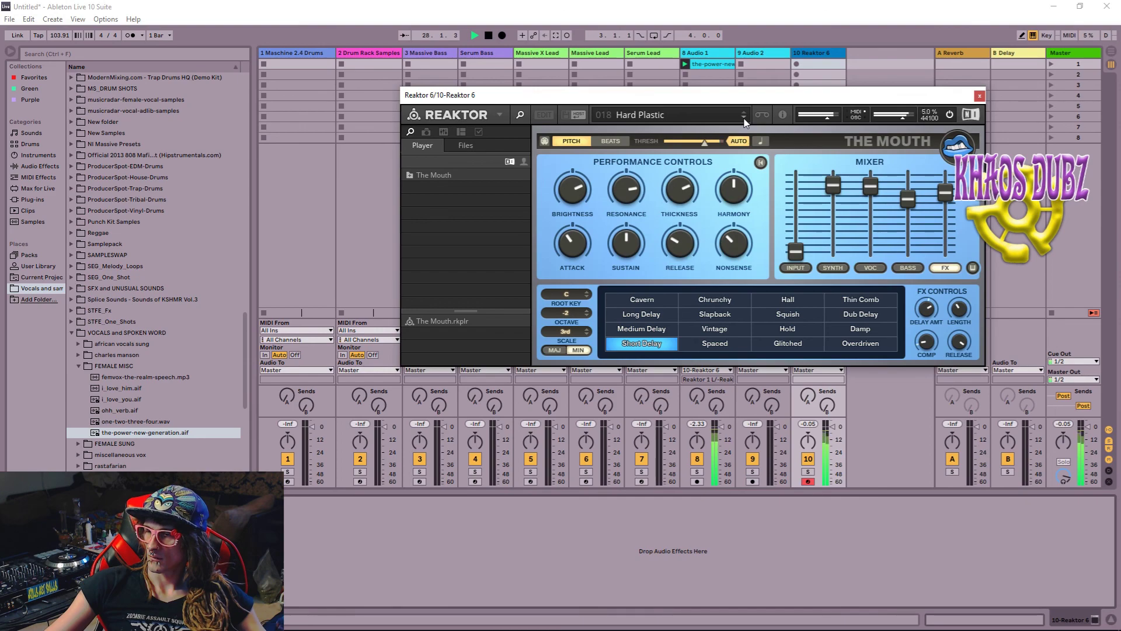
- Audition the GEILOMAT, Cyborgized, Vocoder Bass, Demon, Thick Minor 6th and Base Follower snapshots of The Mouth in turn
click(744, 118)
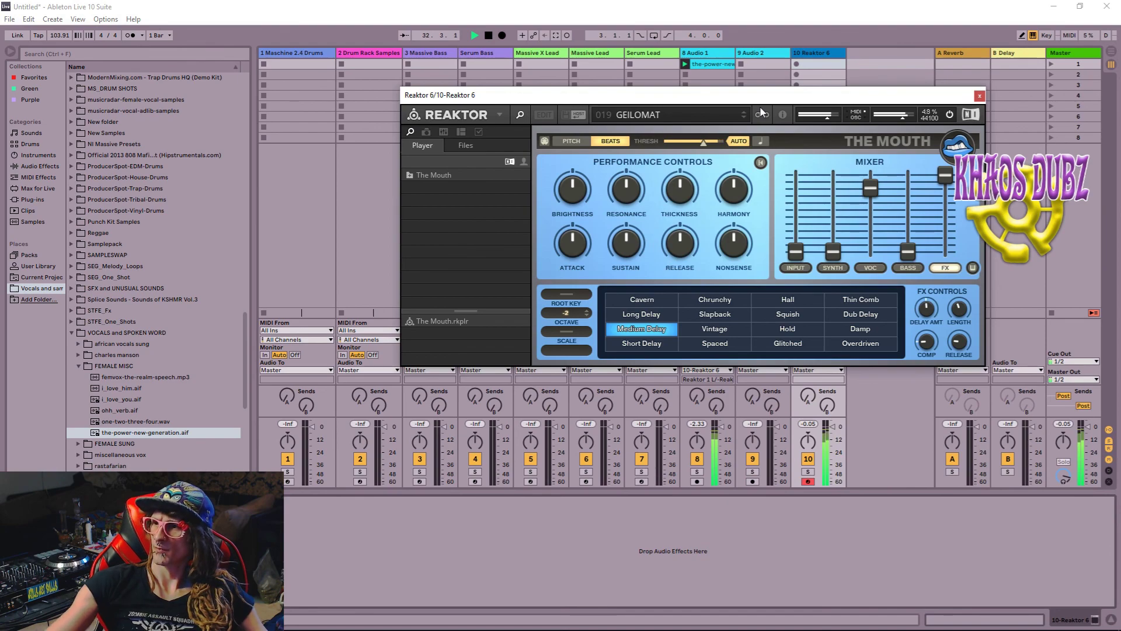
click(745, 117)
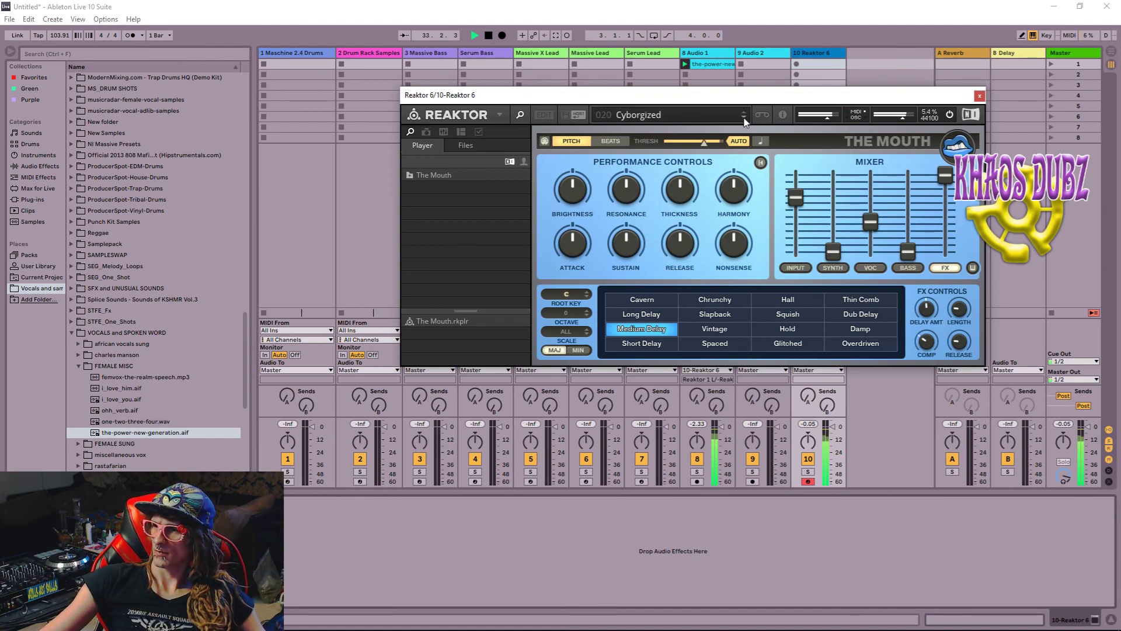
click(744, 117)
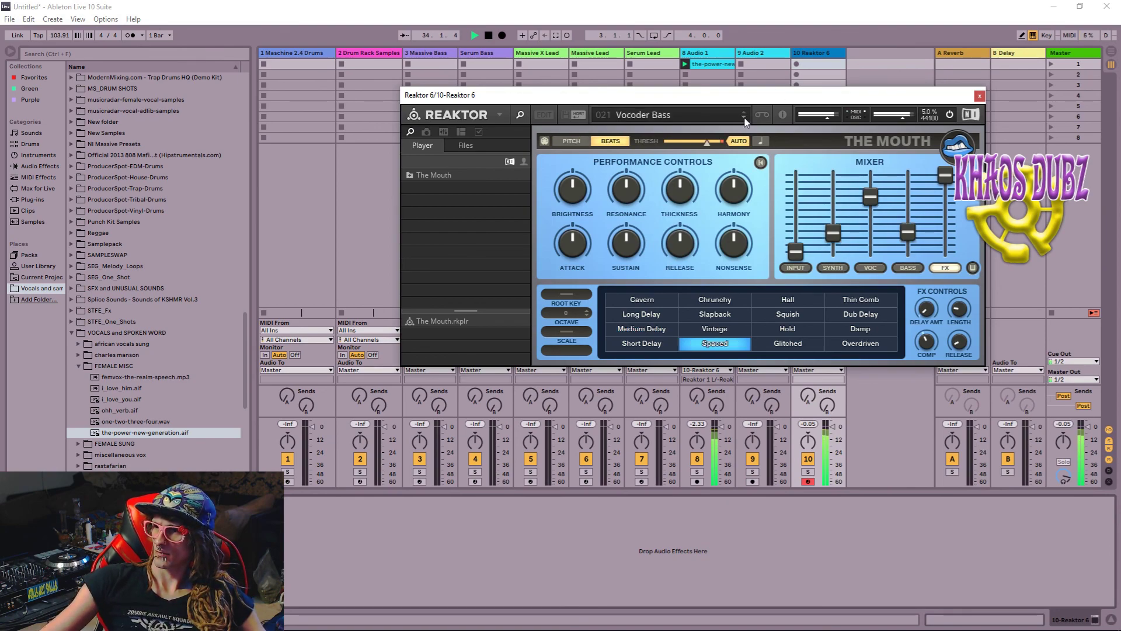
click(744, 117)
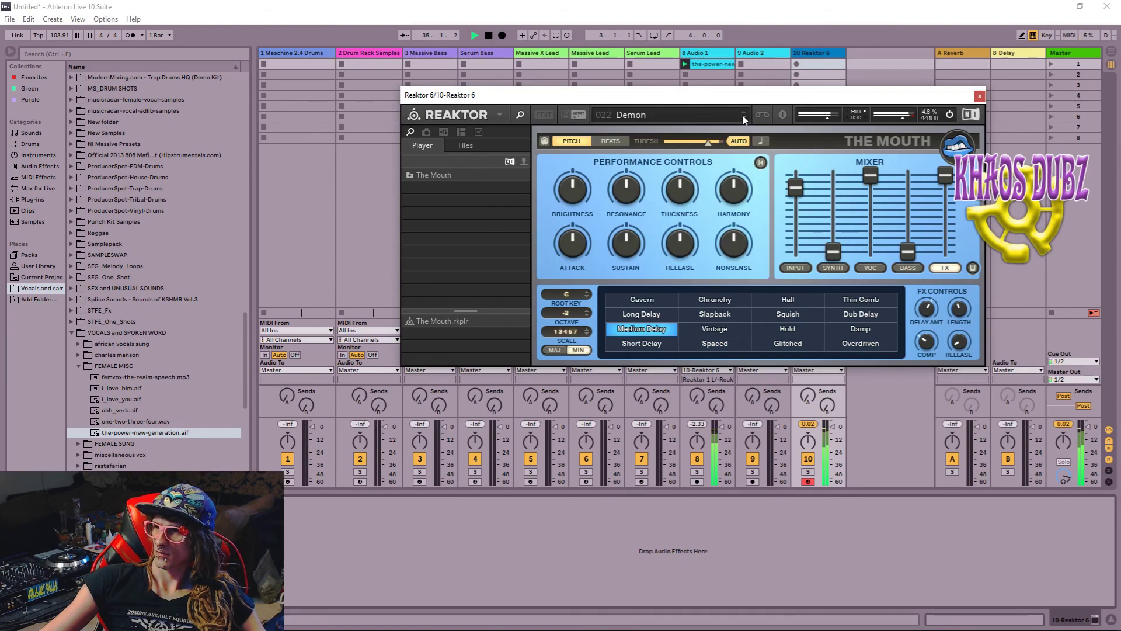
click(745, 119)
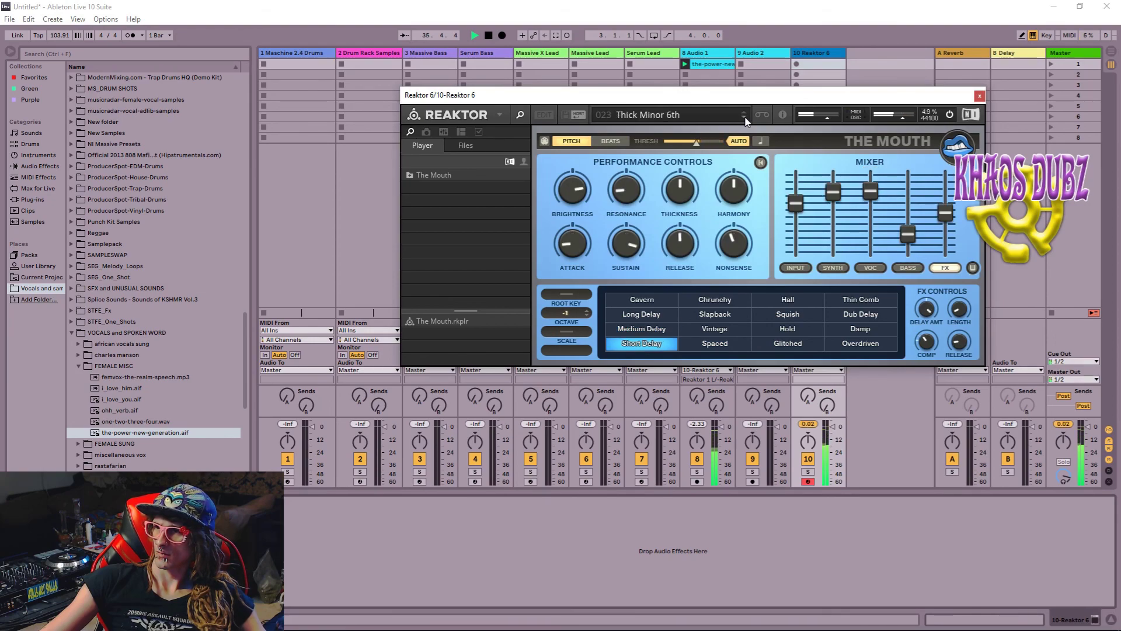
click(745, 119)
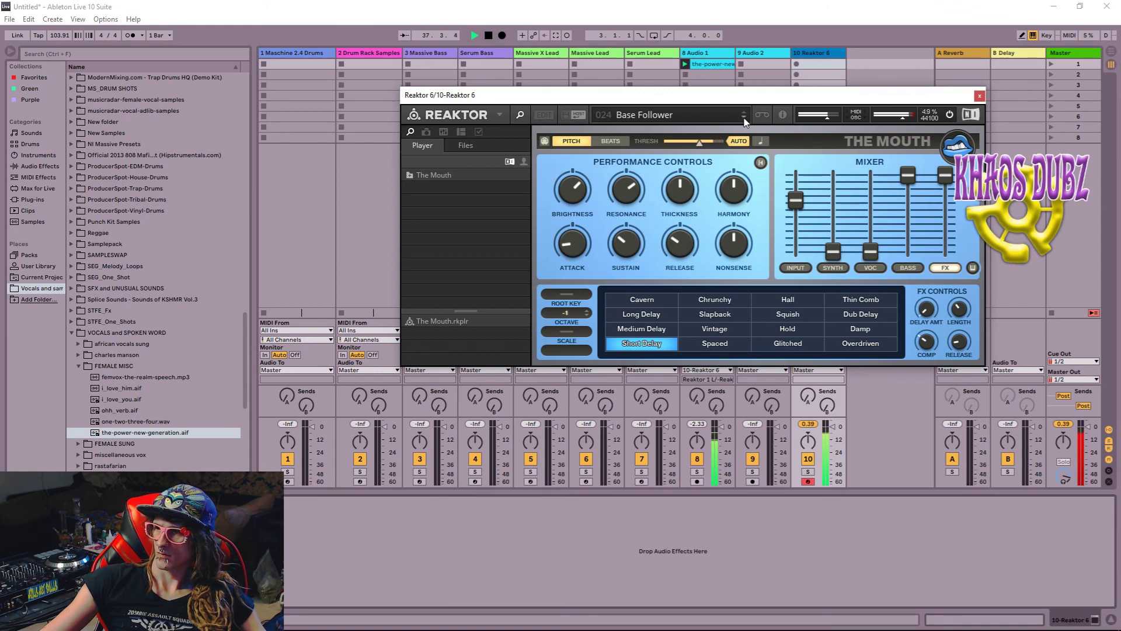
click(744, 118)
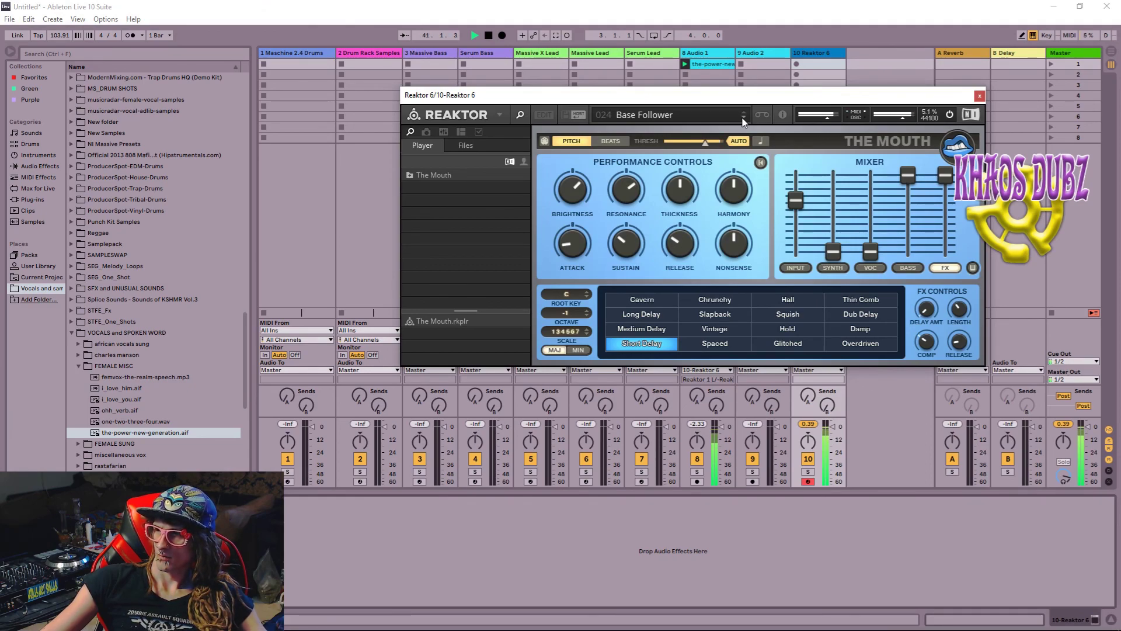
- Audition the snapshots one by one from Broken Tape through Kraft Crunk, Tuned Duet and Free 4ths to I still hear you
click(743, 119)
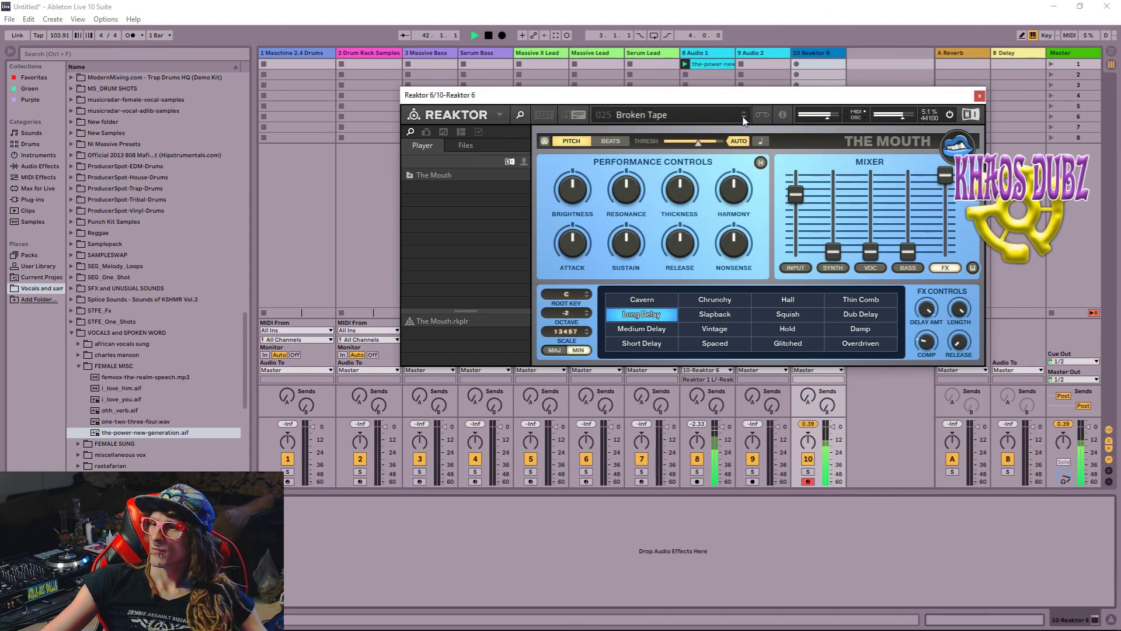
click(743, 119)
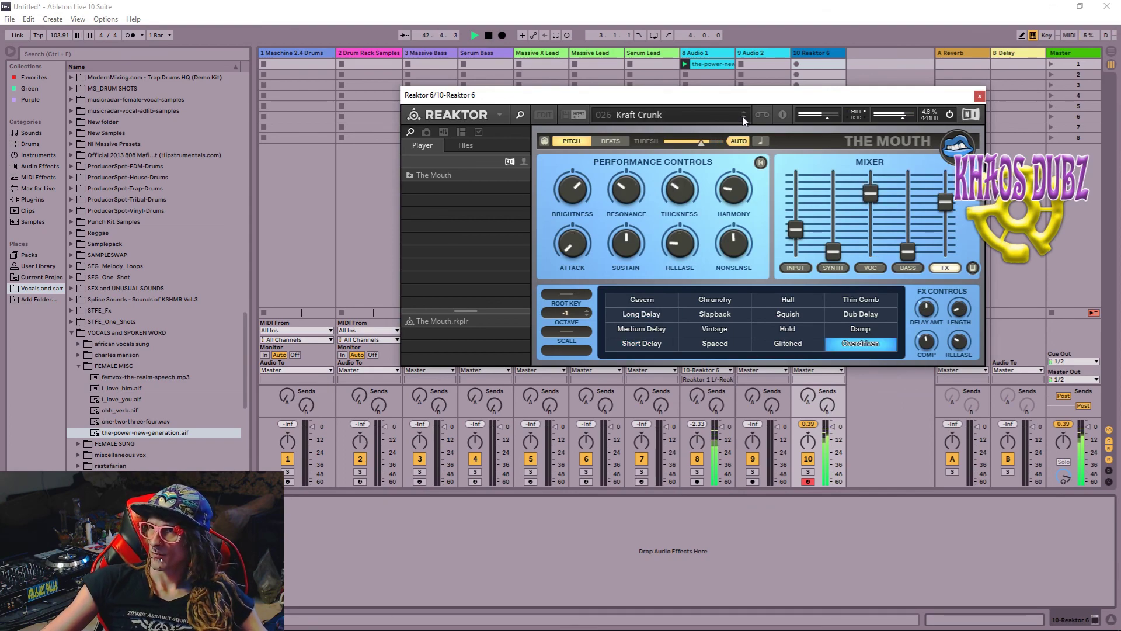
click(743, 119)
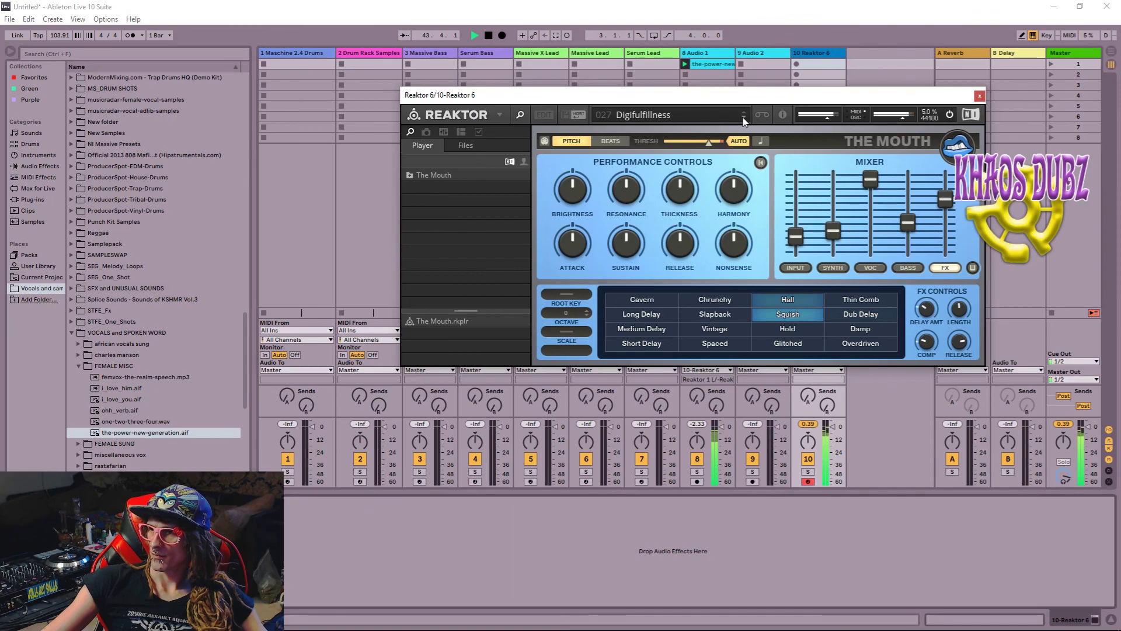
click(744, 119)
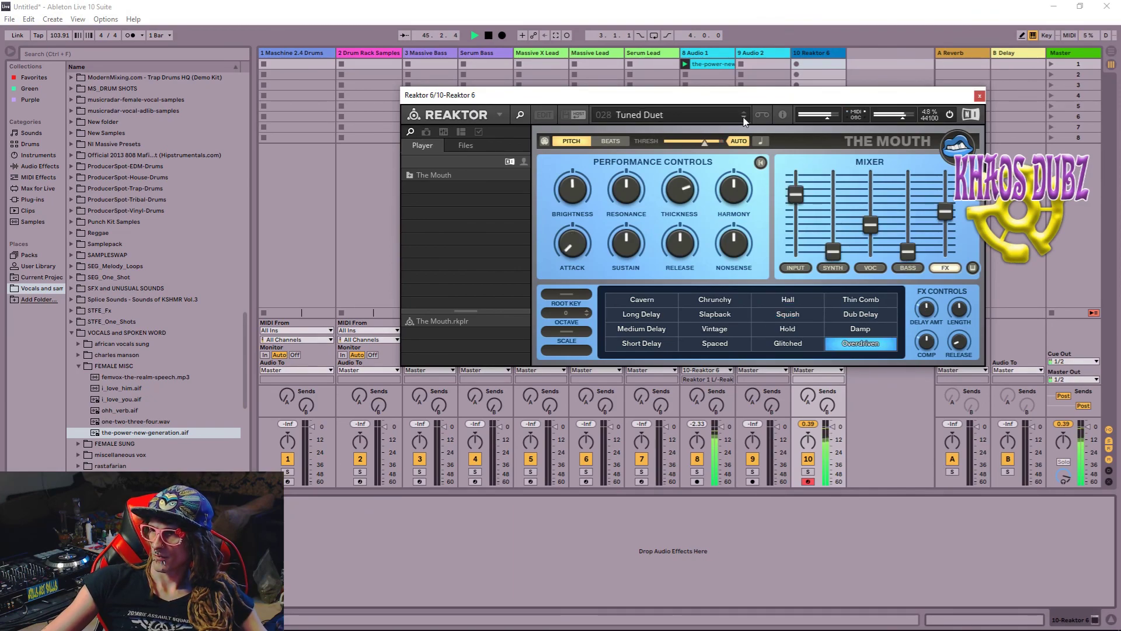
click(743, 119)
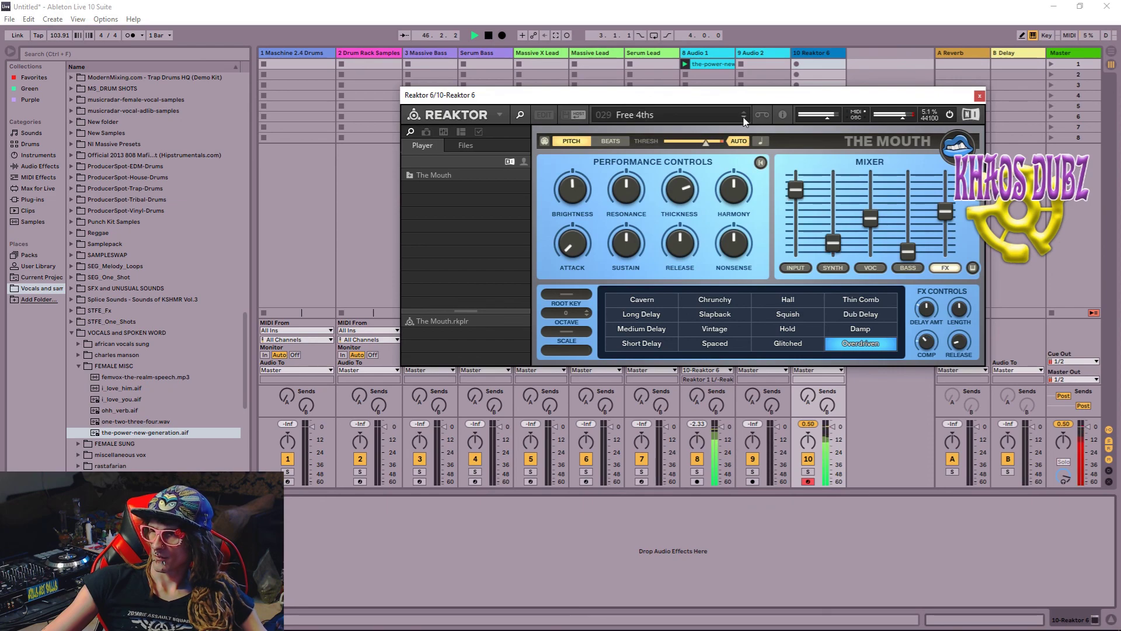
click(743, 119)
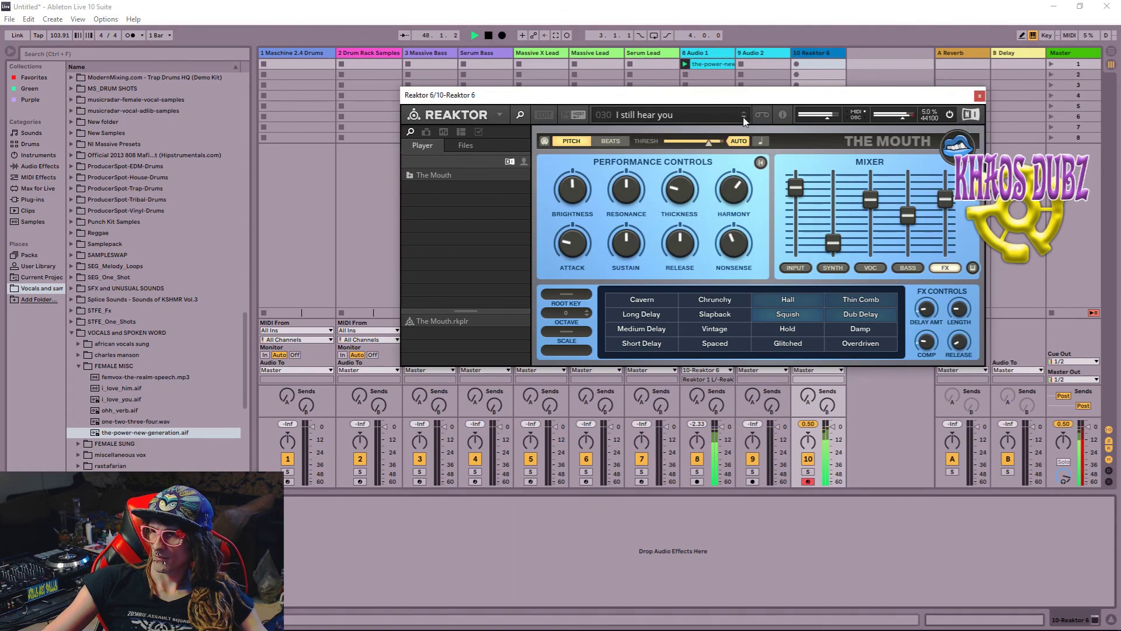
- Step through the snapshots from Mono Maschine via MC Monotone, MC Subtle, Echo-Chorus and Synth-Man, and load Old Phone
click(743, 119)
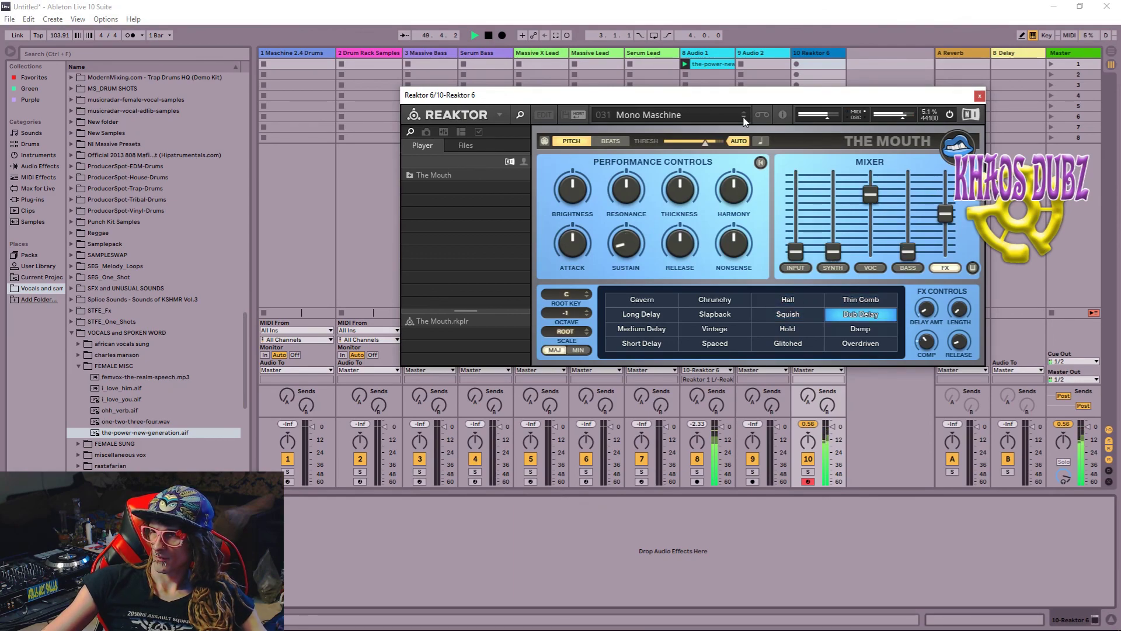
click(744, 120)
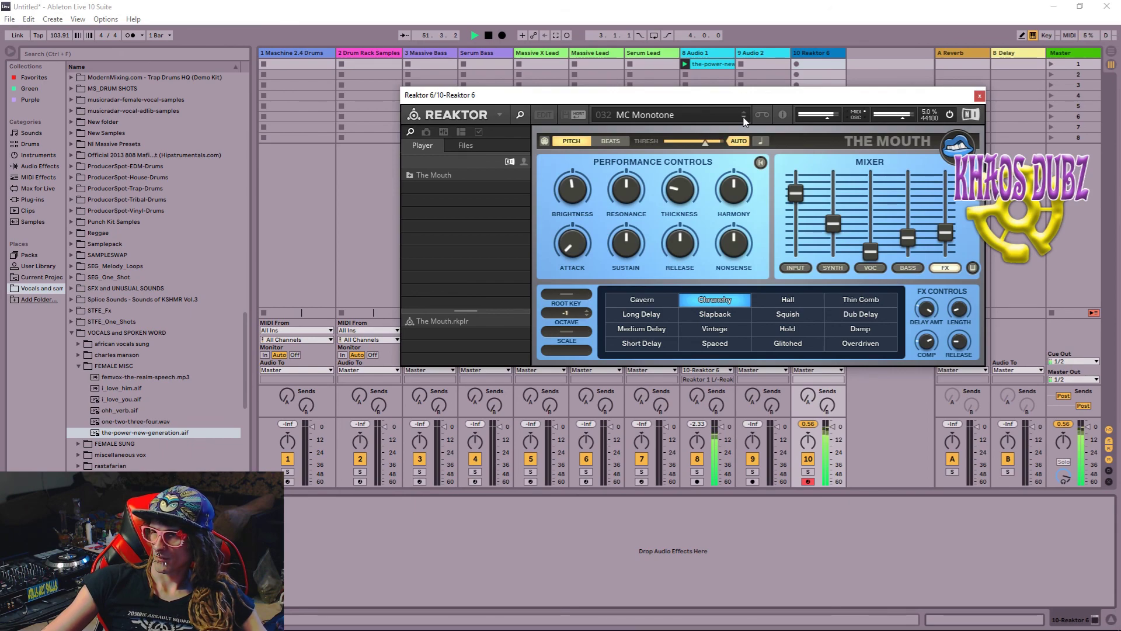
click(743, 119)
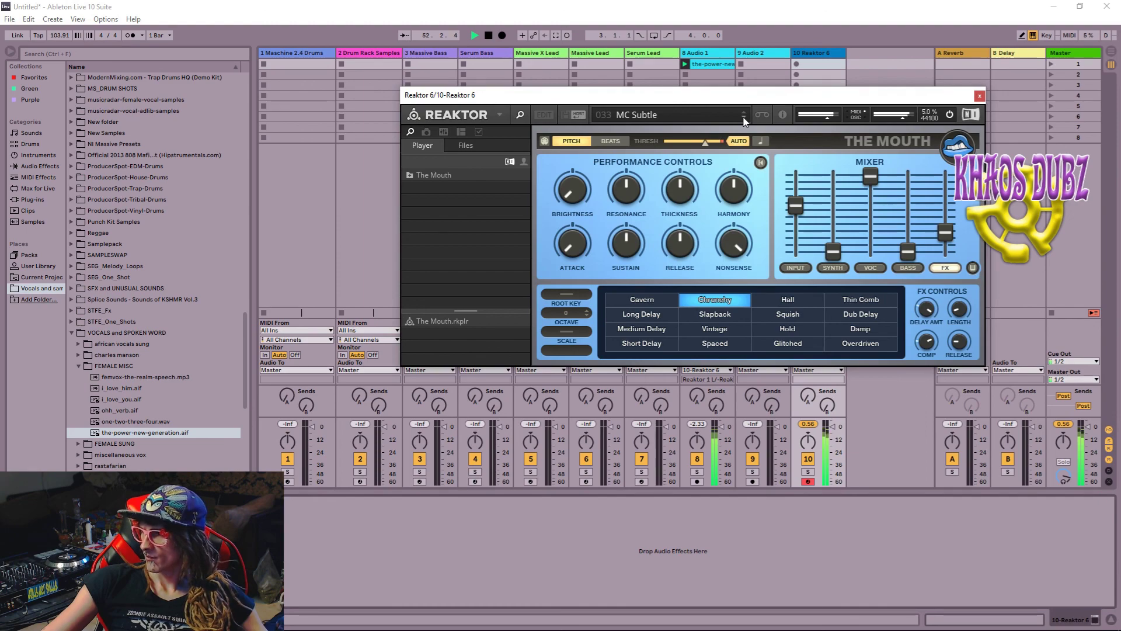
click(743, 119)
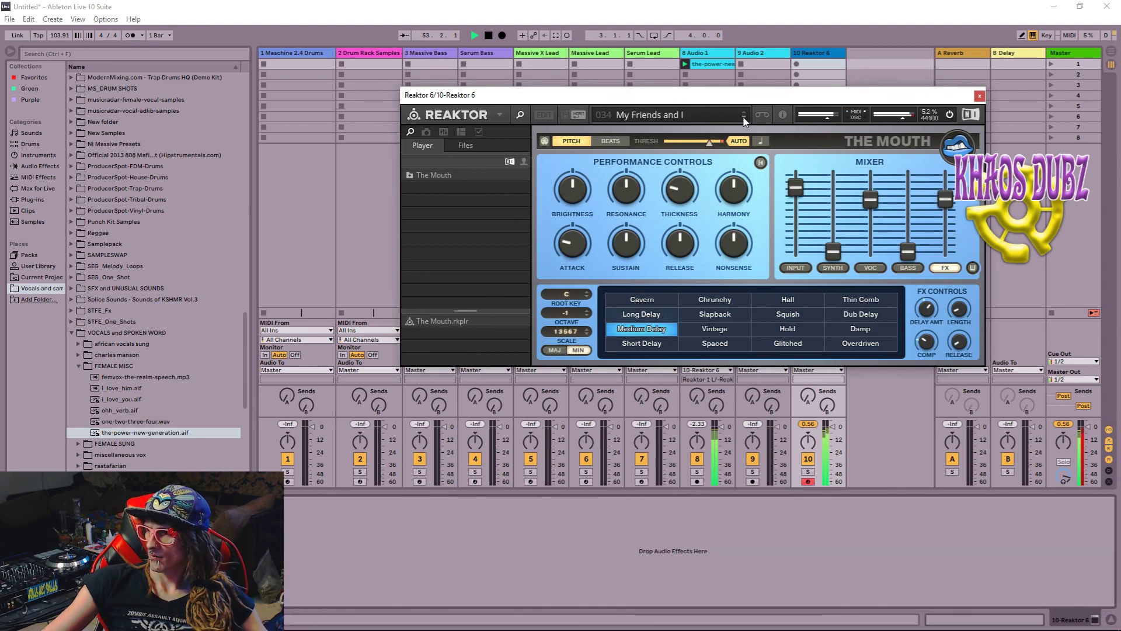
click(743, 119)
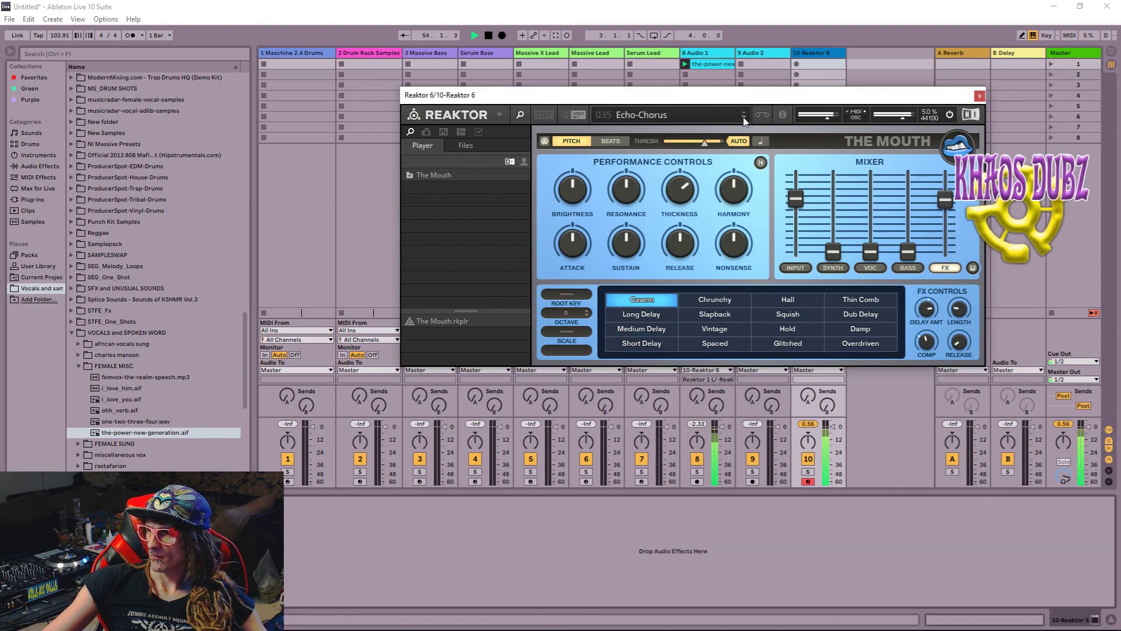
right_click(744, 120)
click(744, 120)
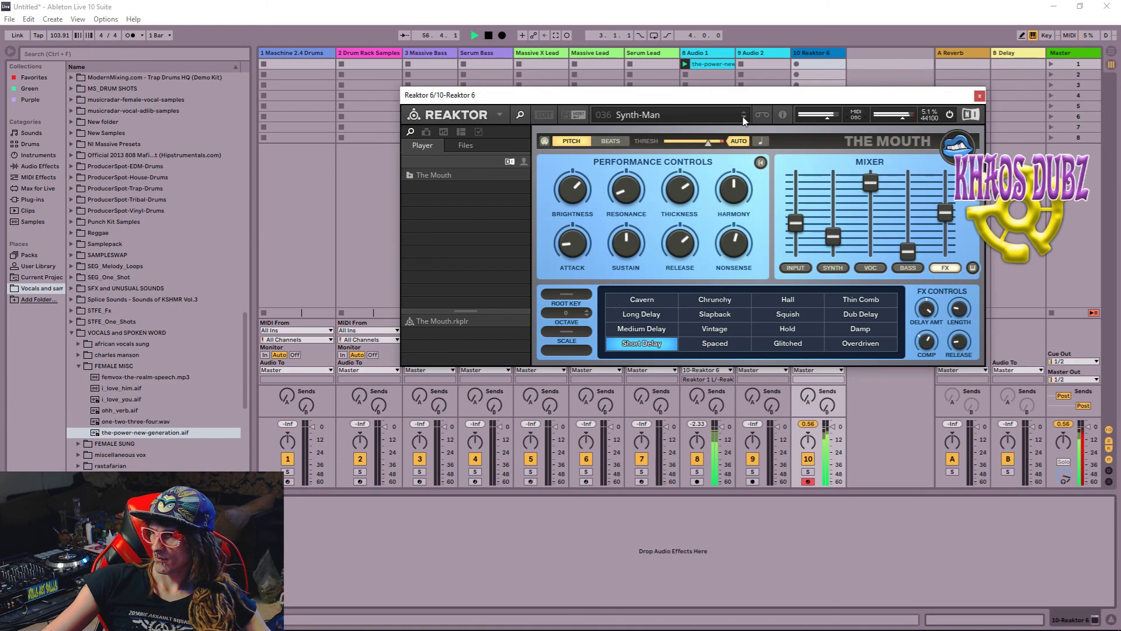
click(743, 120)
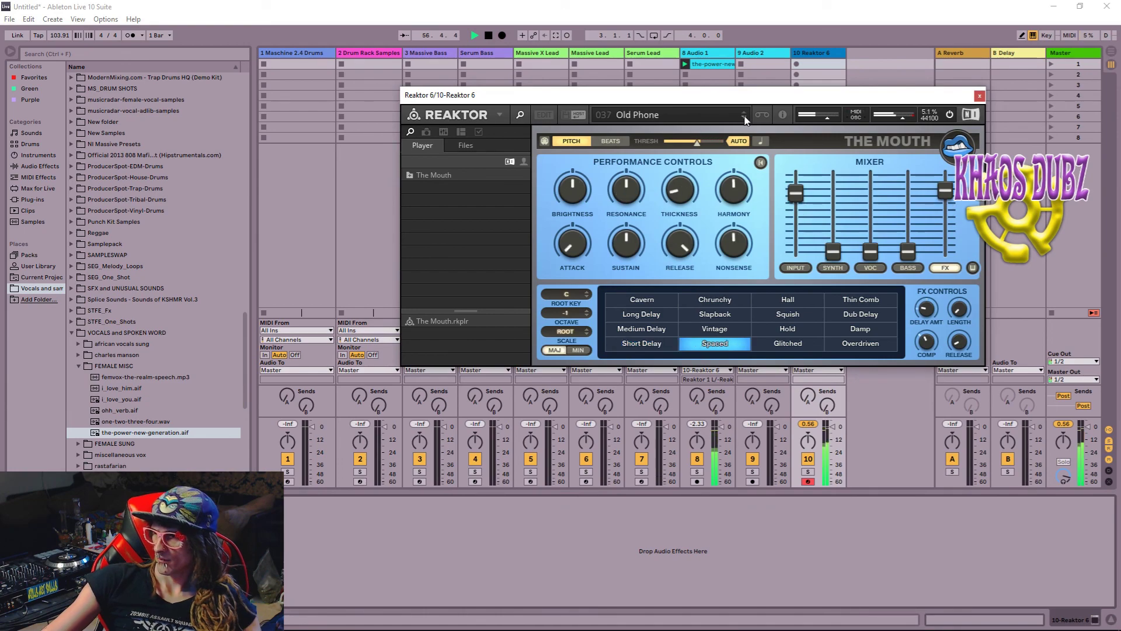
- Stop playback and move the Reaktor window beside the browser, over the session view's clip slots
click(489, 36)
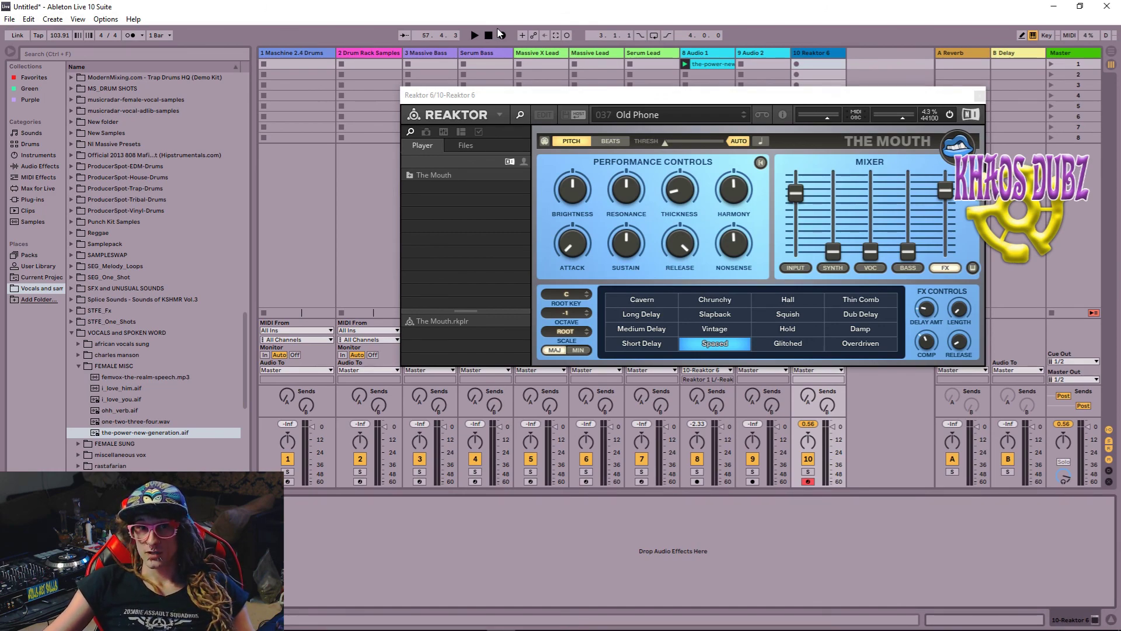
drag(536, 100, 401, 60)
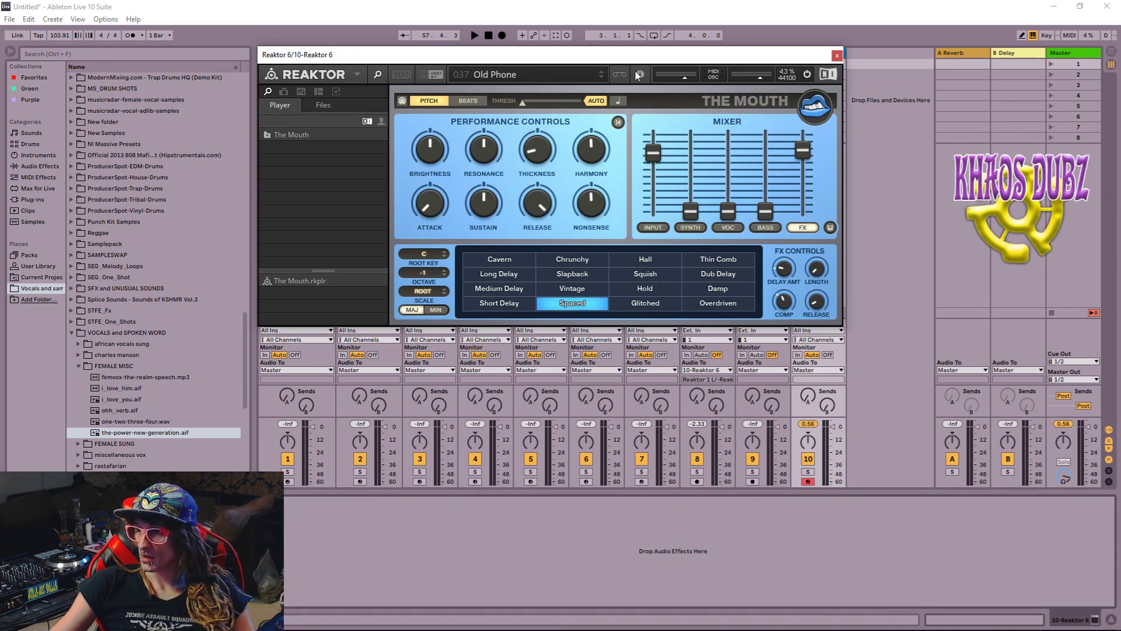
mouse_move(676, 55)
mouse_down()
mouse_move(662, 57)
mouse_move(678, 57)
mouse_up()
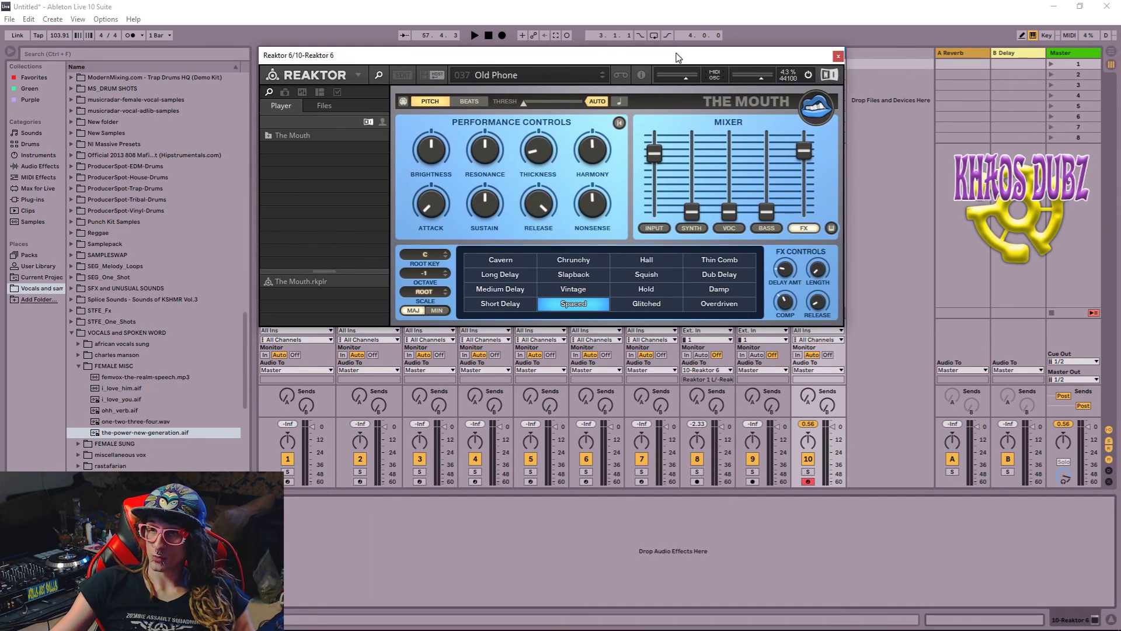